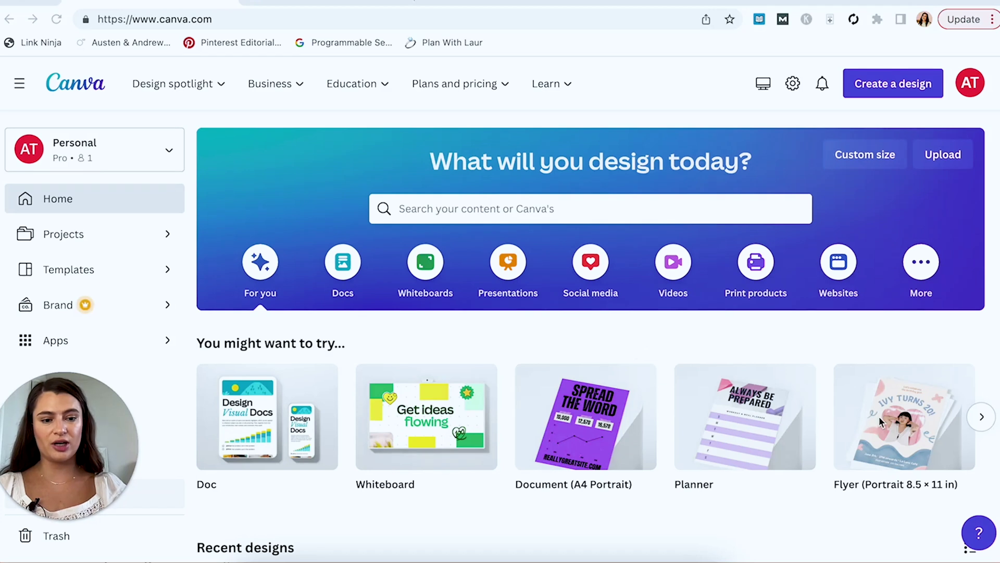
# Search Canva templates for 'pinterest pin' using the recent search suggestion.
pyautogui.click(986, 421)
pyautogui.click(986, 421)
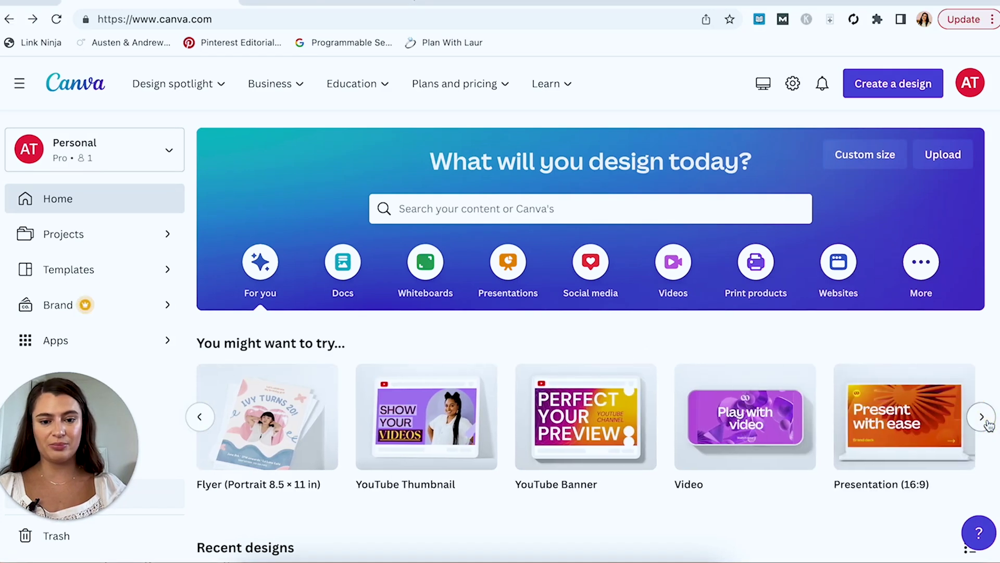
pyautogui.click(986, 421)
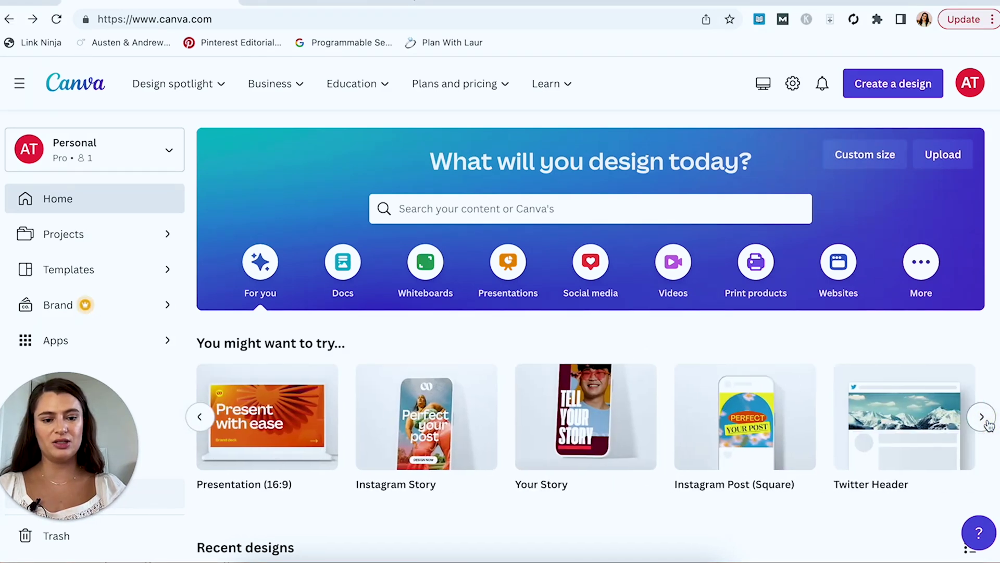
pyautogui.click(986, 421)
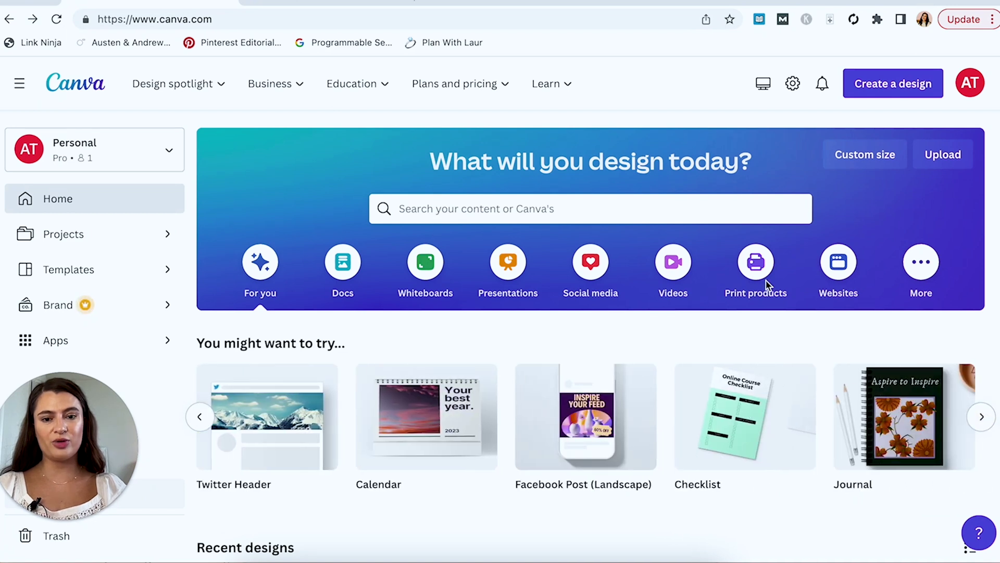
pyautogui.click(641, 210)
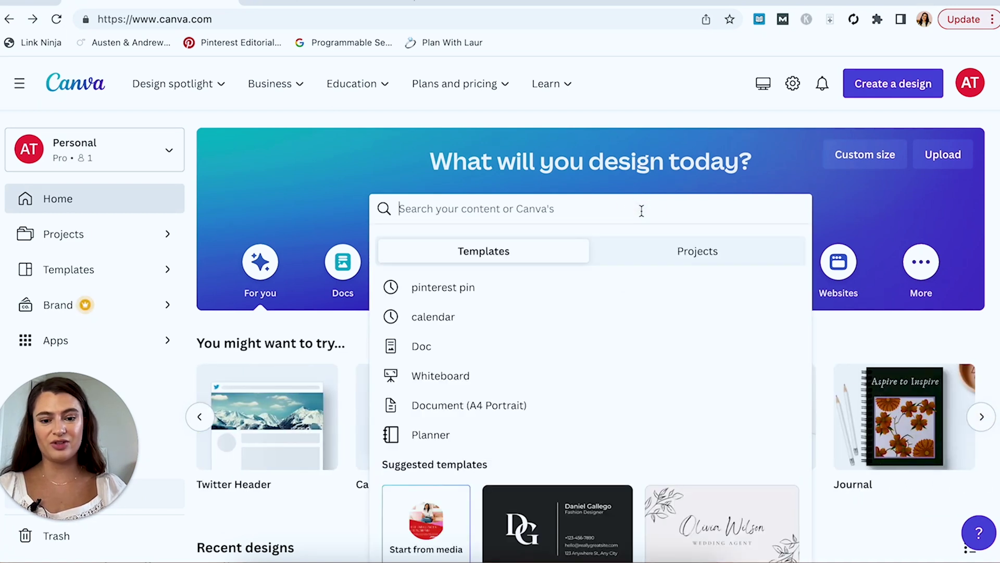
pyautogui.click(484, 286)
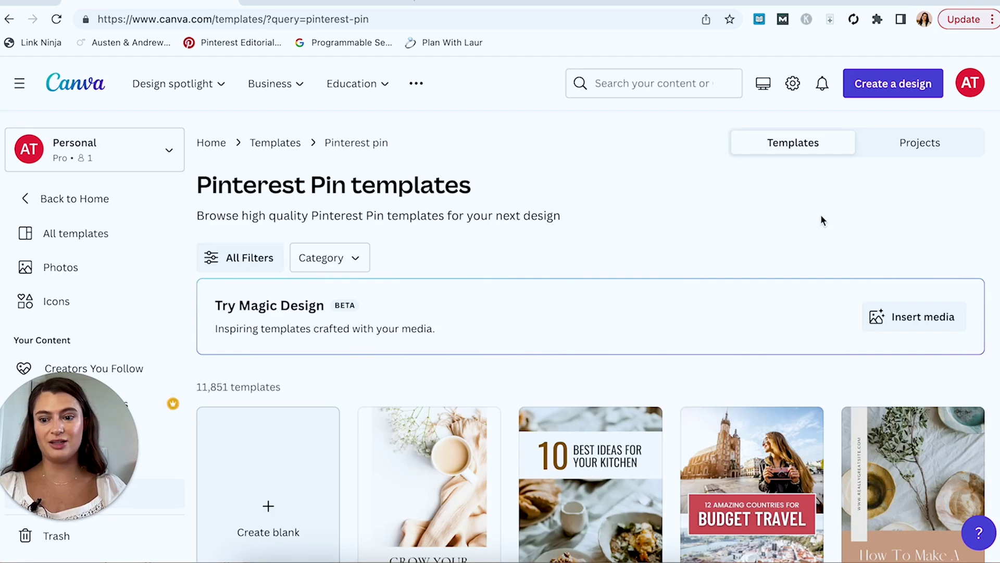
# Scroll down the Pinterest Pin templates to find the 'Pins to promote content' design.
pyautogui.scroll(-5, 821, 216)
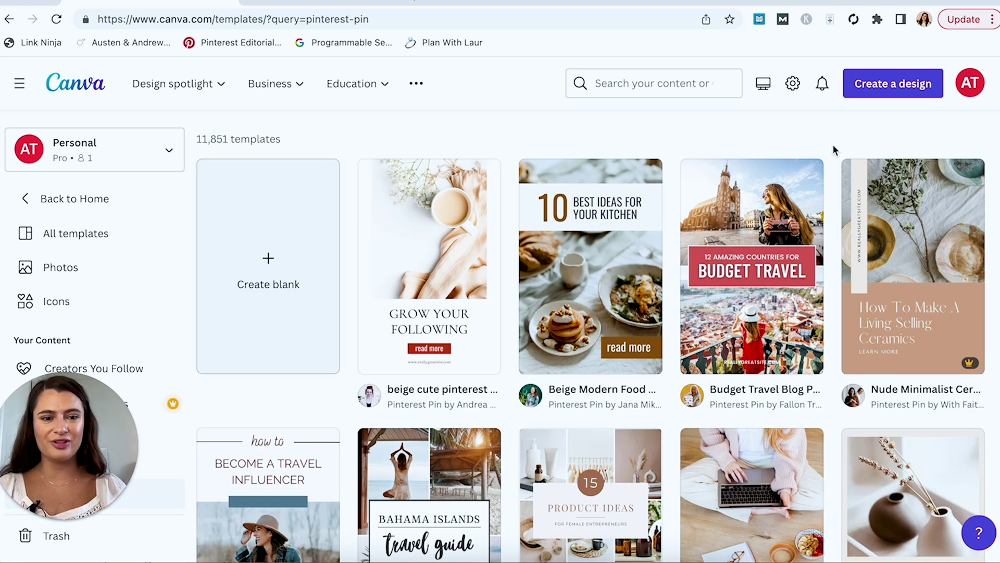
pyautogui.scroll(-1, 833, 146)
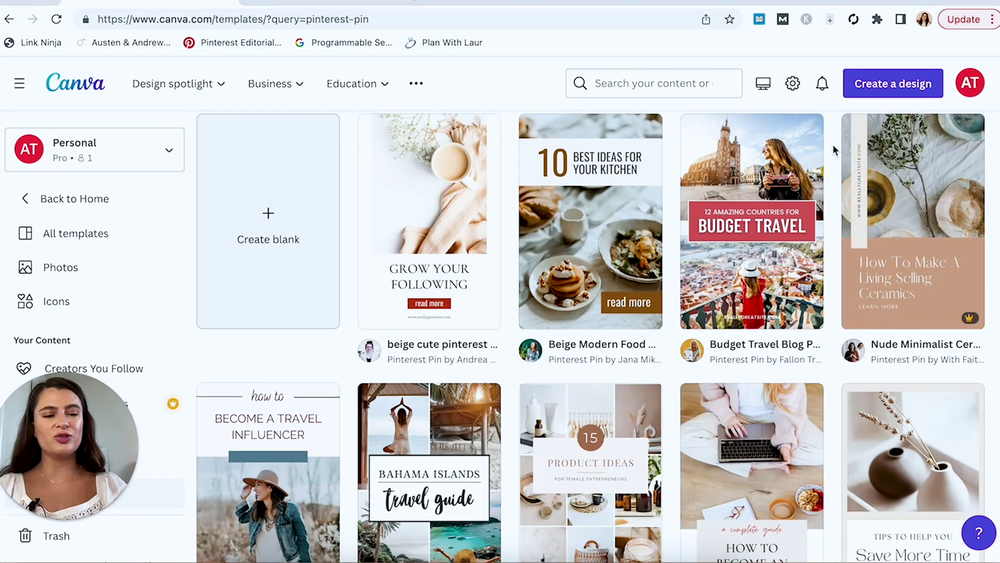
pyautogui.scroll(-6, 832, 145)
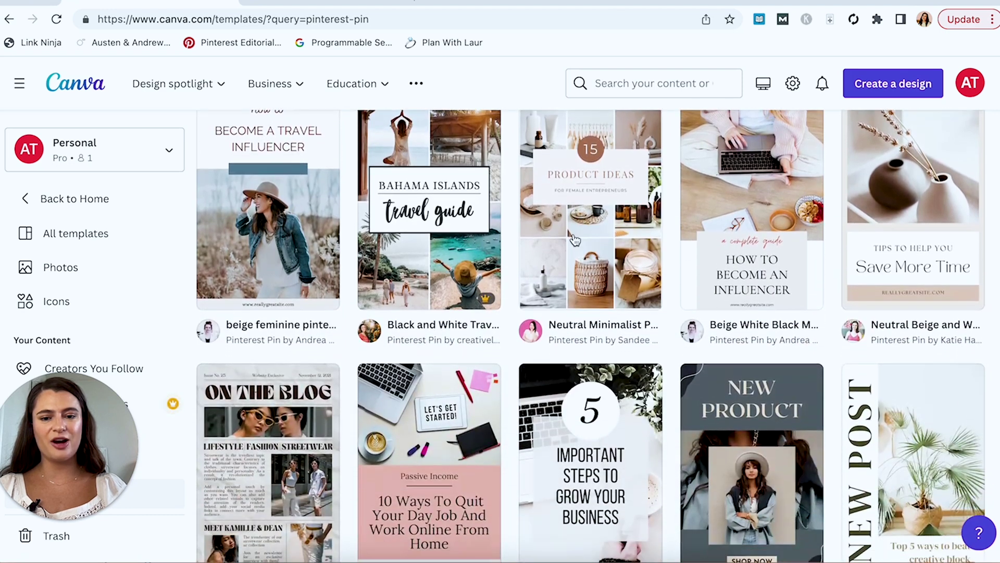
pyautogui.moveTo(481, 302)
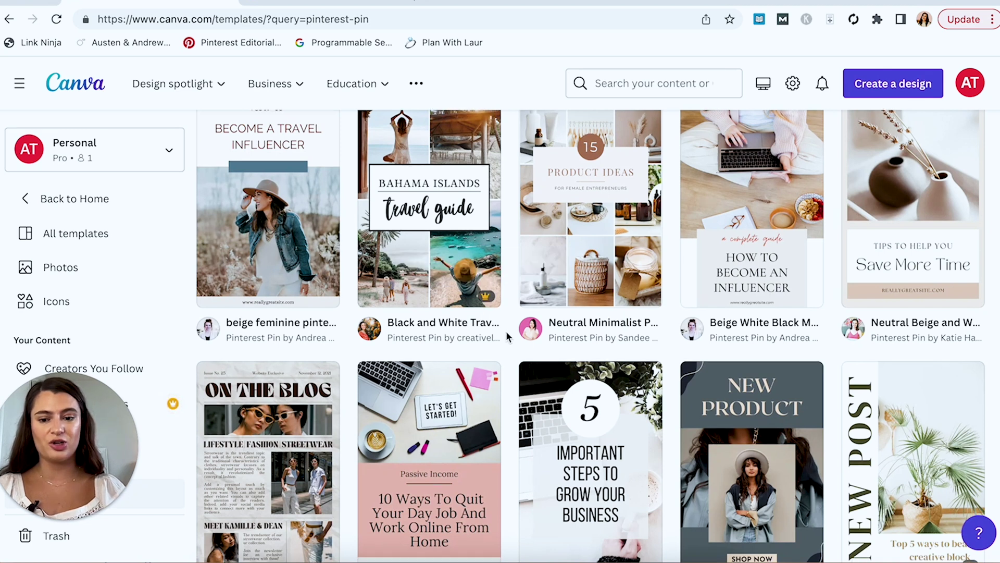
pyautogui.scroll(-3, 506, 331)
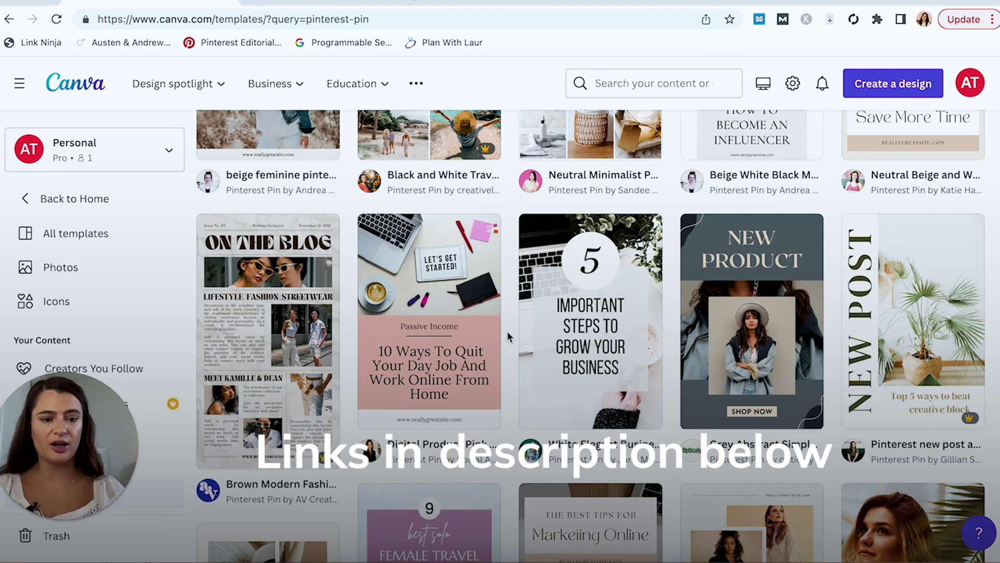
pyautogui.scroll(-4, 516, 305)
pyautogui.scroll(-1, 515, 304)
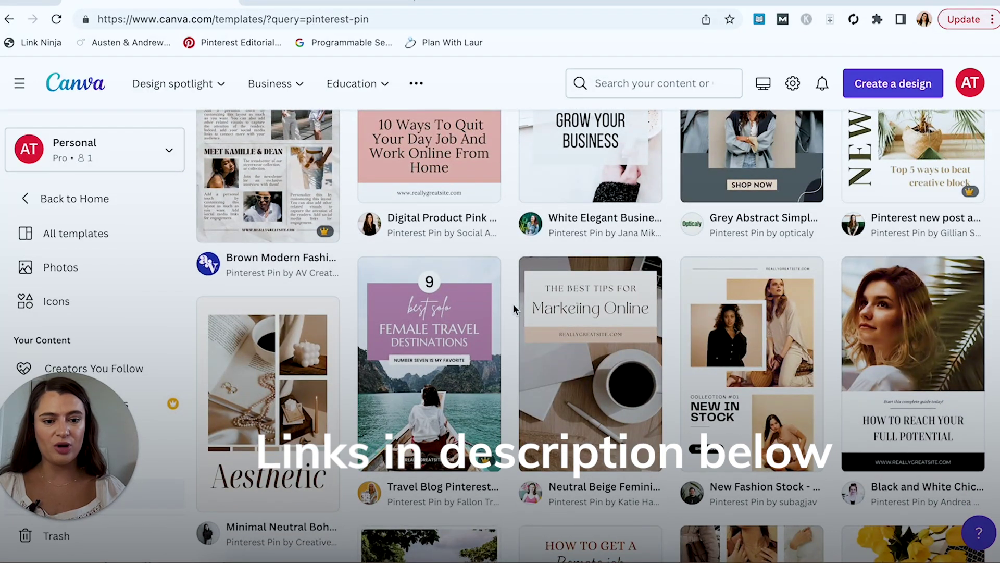
pyautogui.scroll(-4, 512, 303)
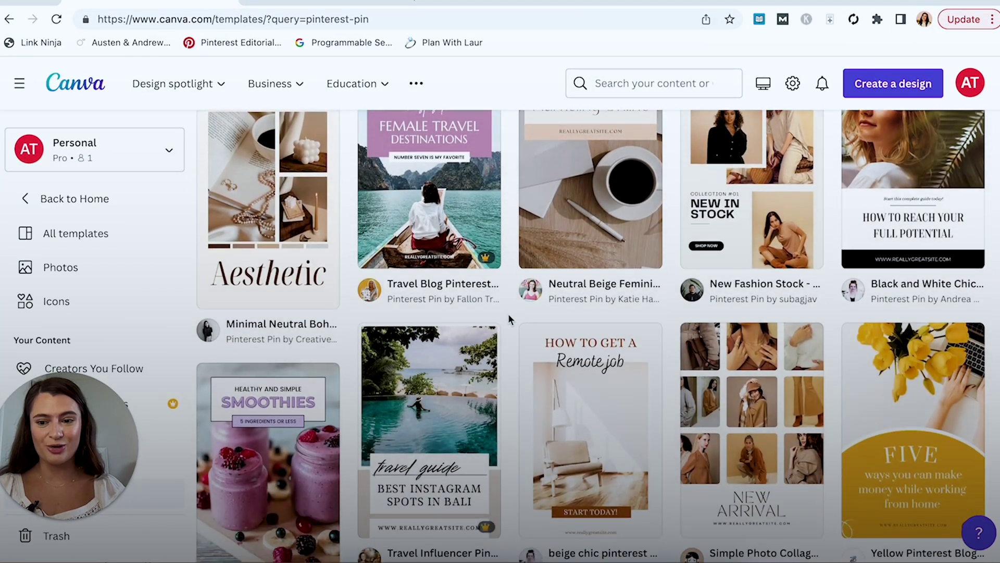
pyautogui.scroll(-2, 509, 318)
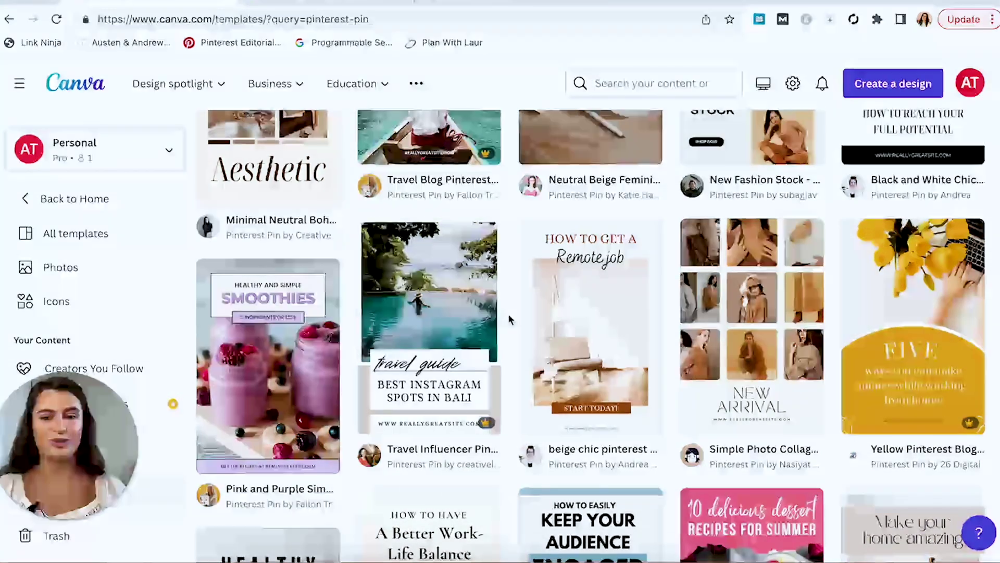
pyautogui.scroll(-4, 509, 319)
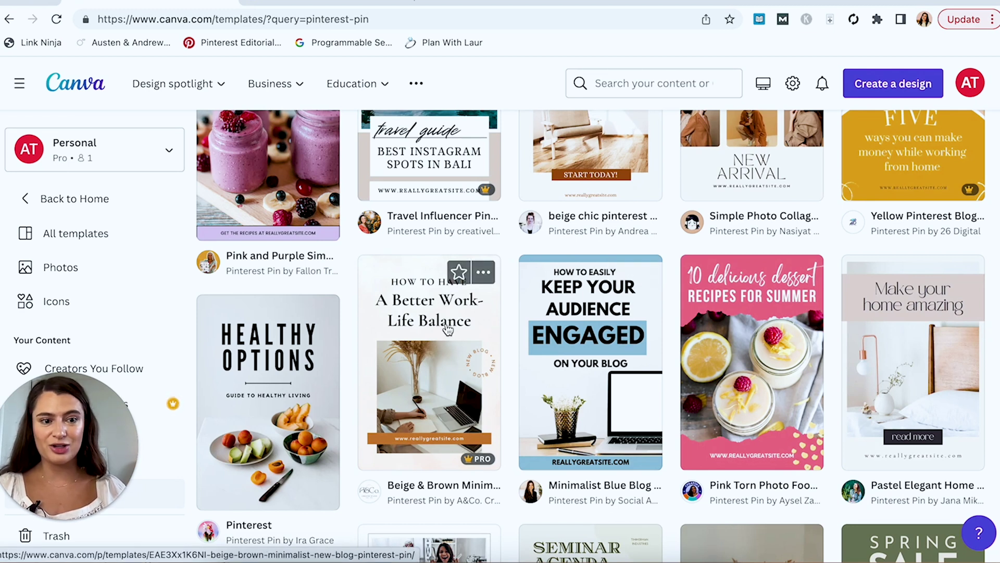
pyautogui.scroll(-3, 508, 315)
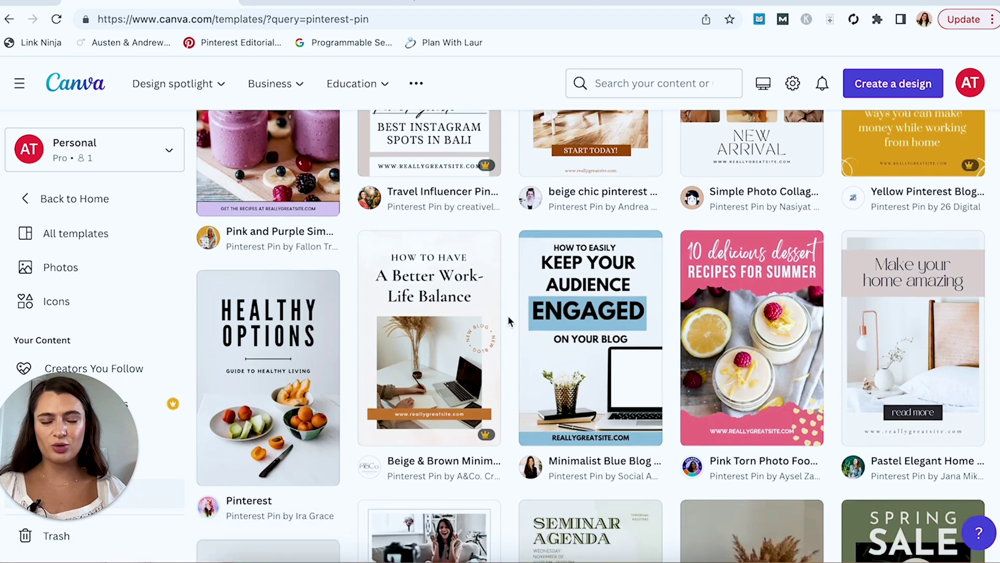
pyautogui.scroll(-4, 508, 319)
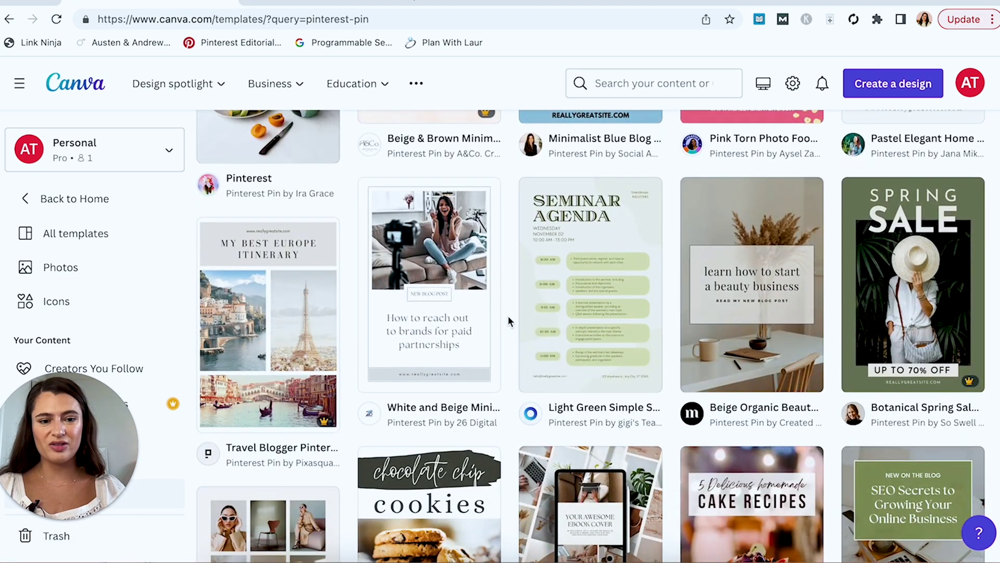
pyautogui.scroll(-3, 508, 319)
pyautogui.scroll(-1, 507, 317)
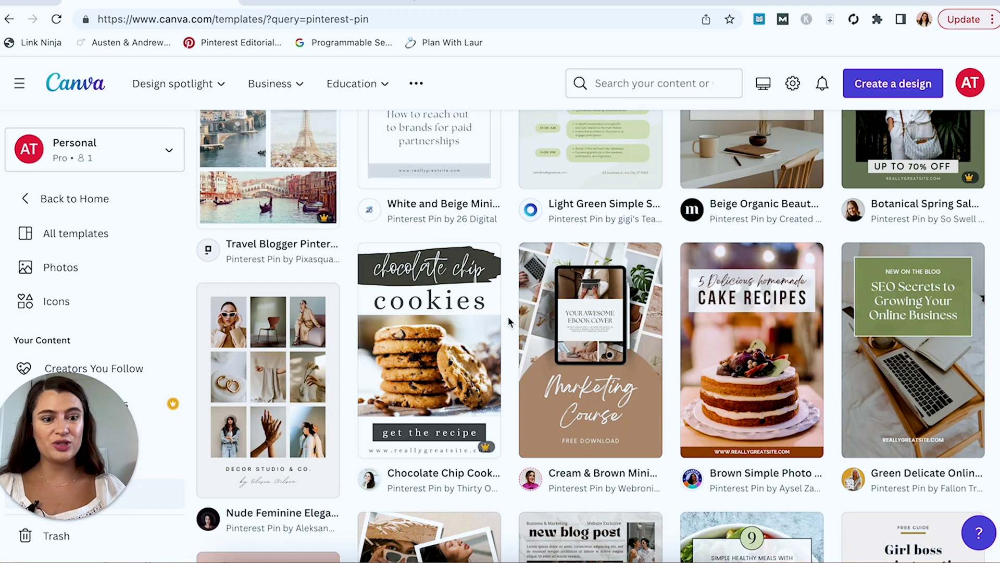
pyautogui.scroll(-4, 508, 317)
pyautogui.scroll(-1, 507, 316)
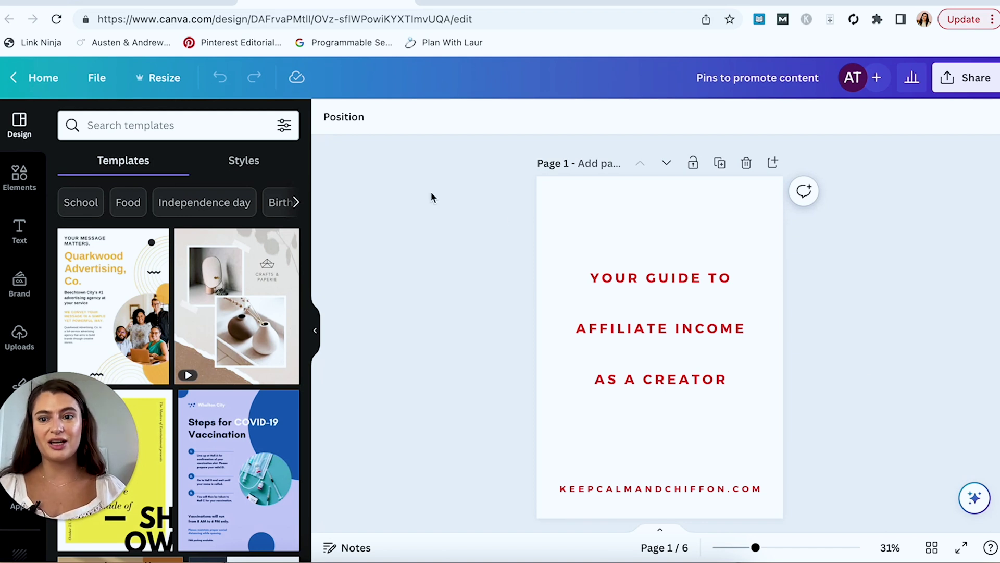
pyautogui.click(164, 79)
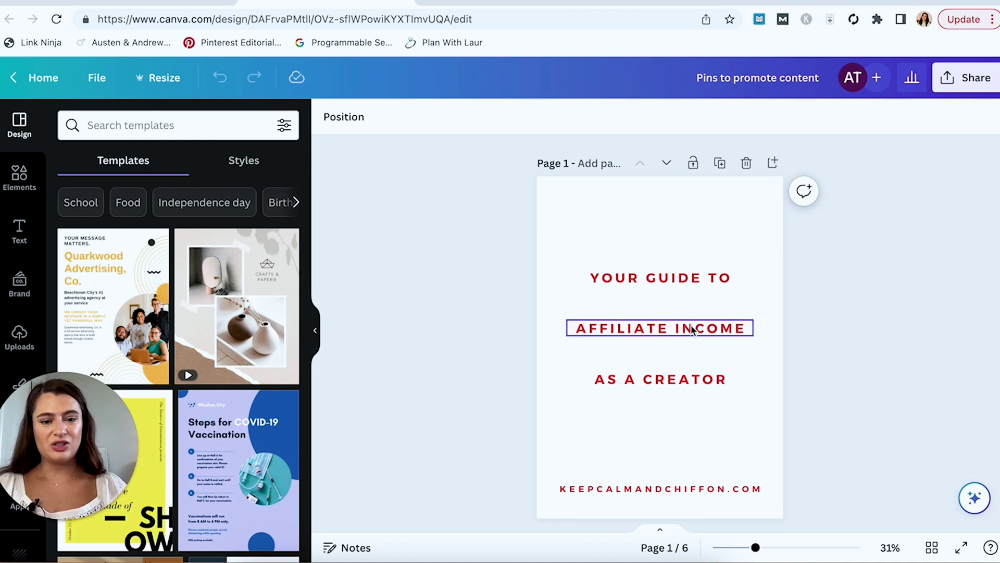
pyautogui.scroll(-1, 685, 355)
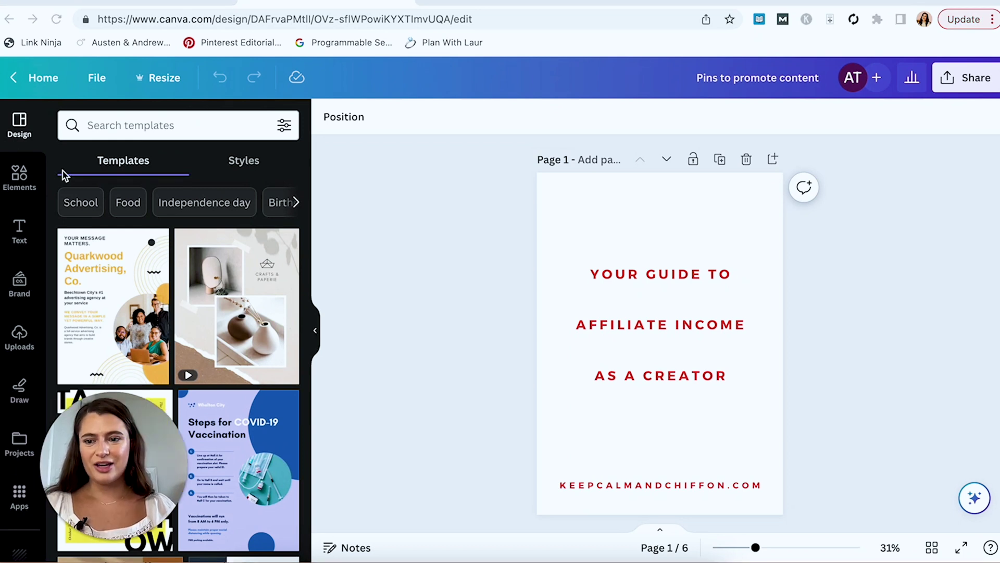
# Add the pale pink 'gradient' image from Uploads and rotate it -90° to fill page 1.
pyautogui.click(24, 181)
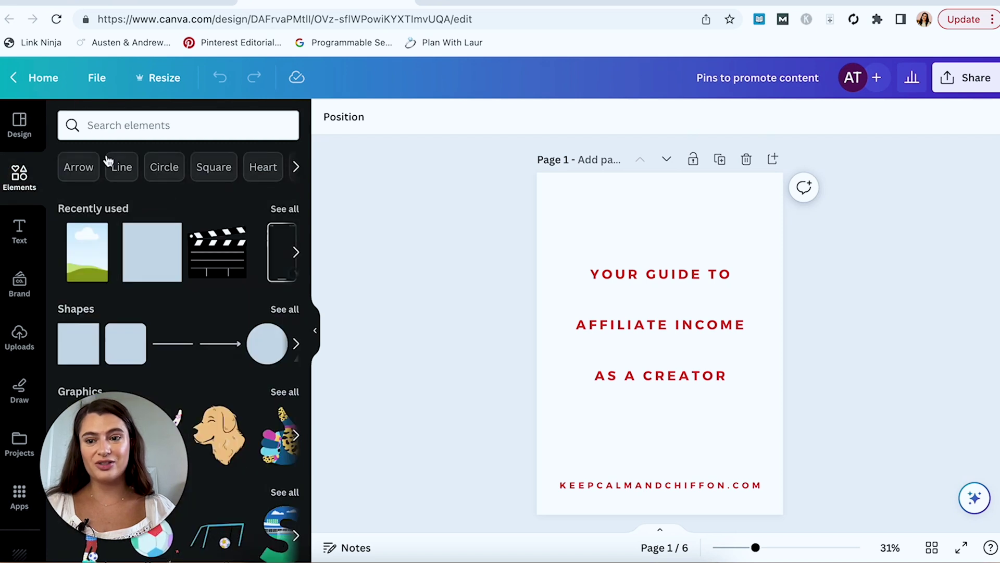
pyautogui.click(17, 341)
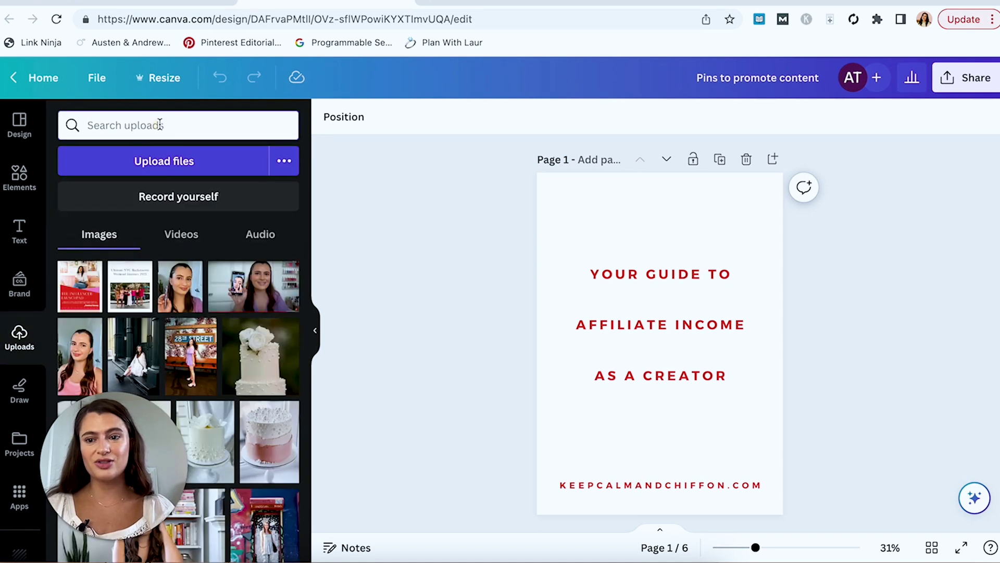
pyautogui.write('gradinet')
pyautogui.press('BackSpace')
pyautogui.press('BackSpace')
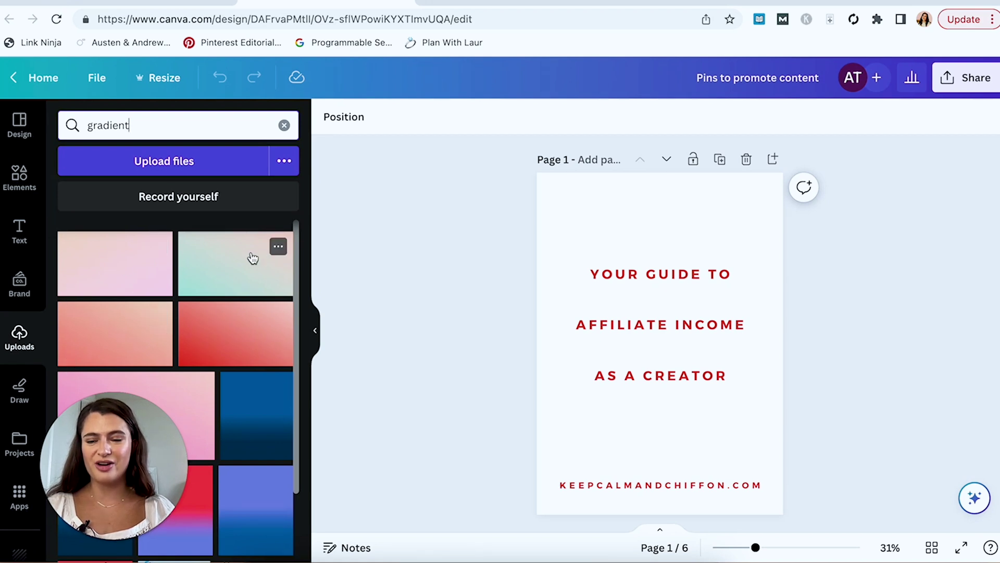
pyautogui.click(129, 283)
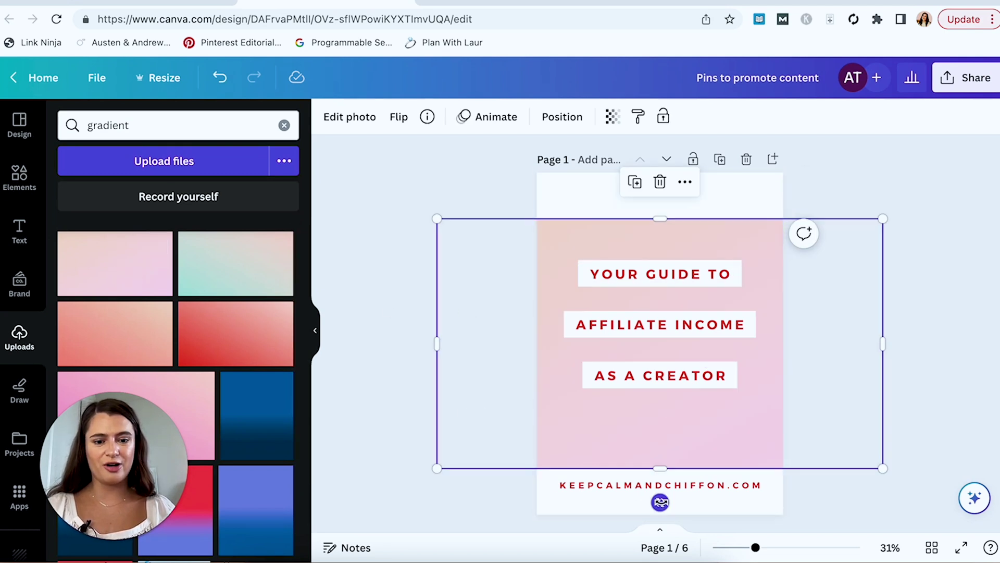
pyautogui.moveTo(660, 501); pyautogui.dragTo(746, 343)
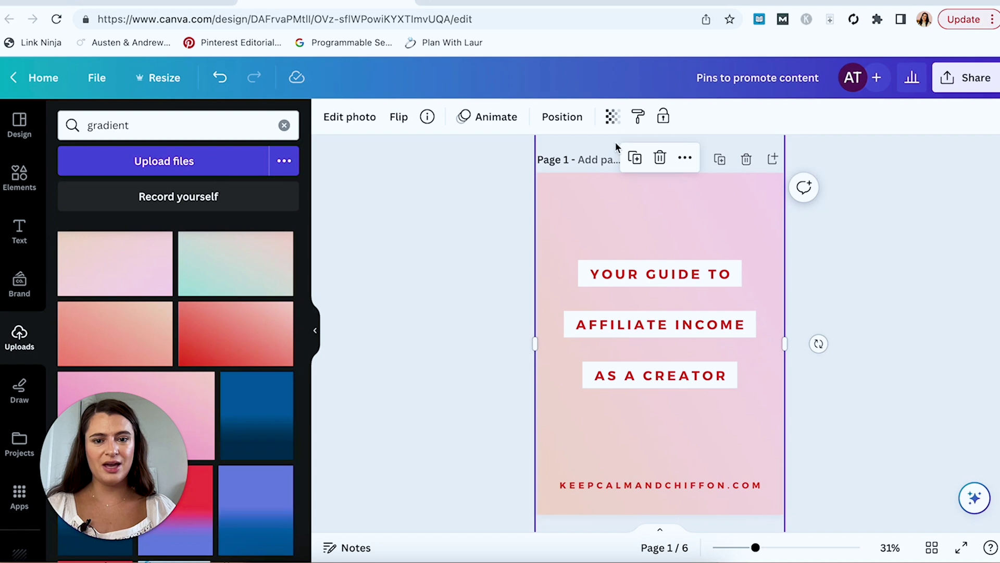
pyautogui.click(560, 117)
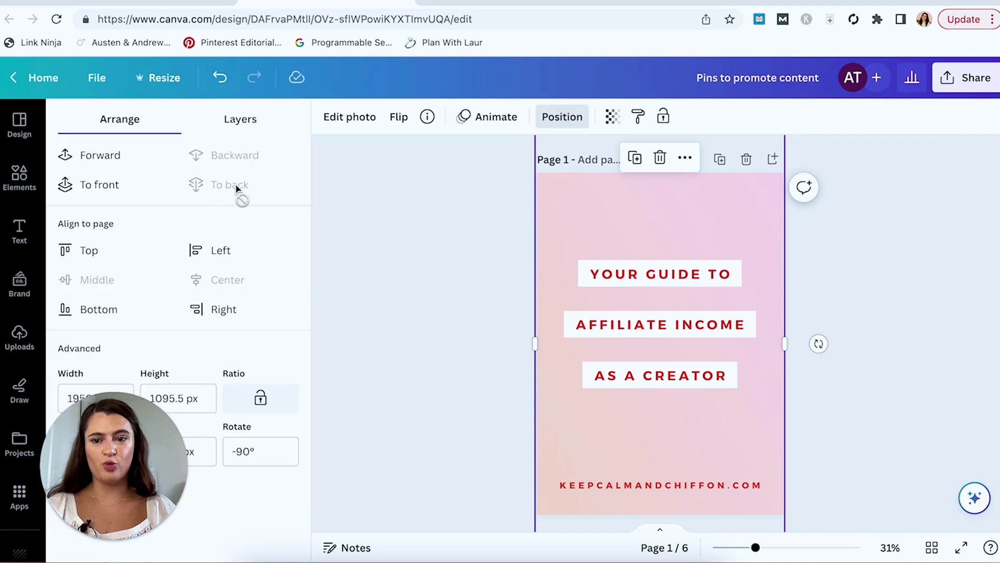
pyautogui.click(429, 262)
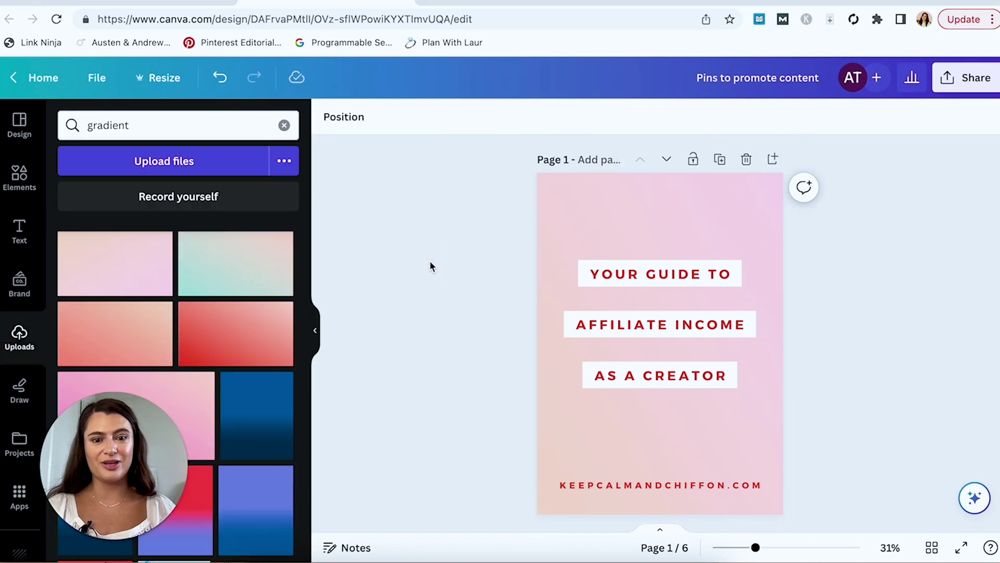
pyautogui.hotkey('ctrl', 'z')
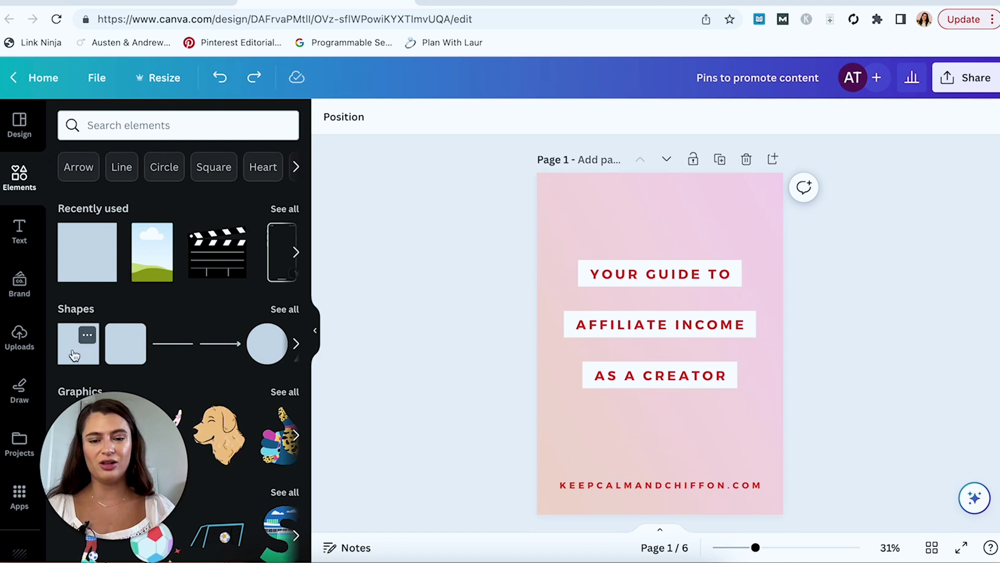
pyautogui.moveTo(74, 354); pyautogui.dragTo(763, 219)
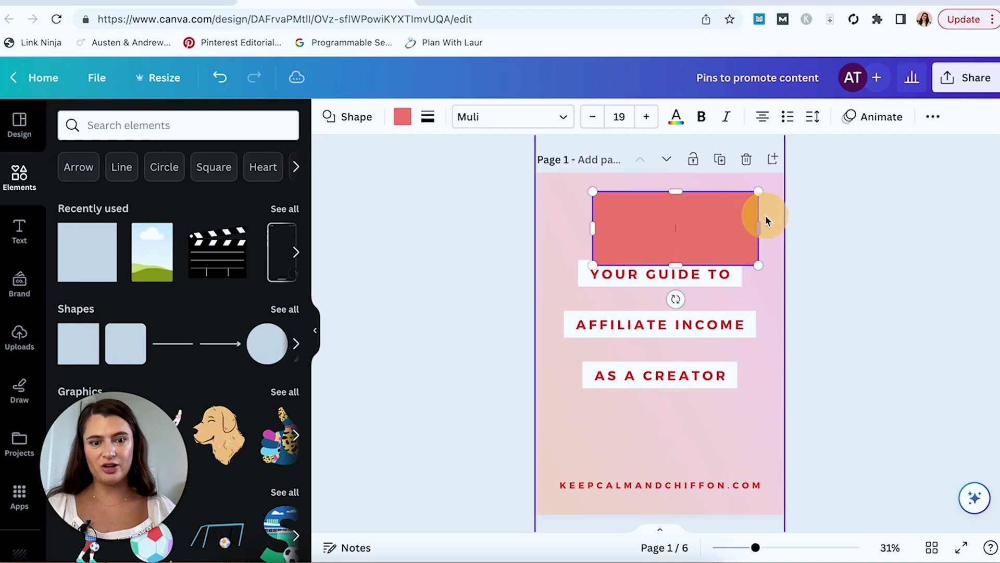
pyautogui.moveTo(677, 265); pyautogui.dragTo(676, 219)
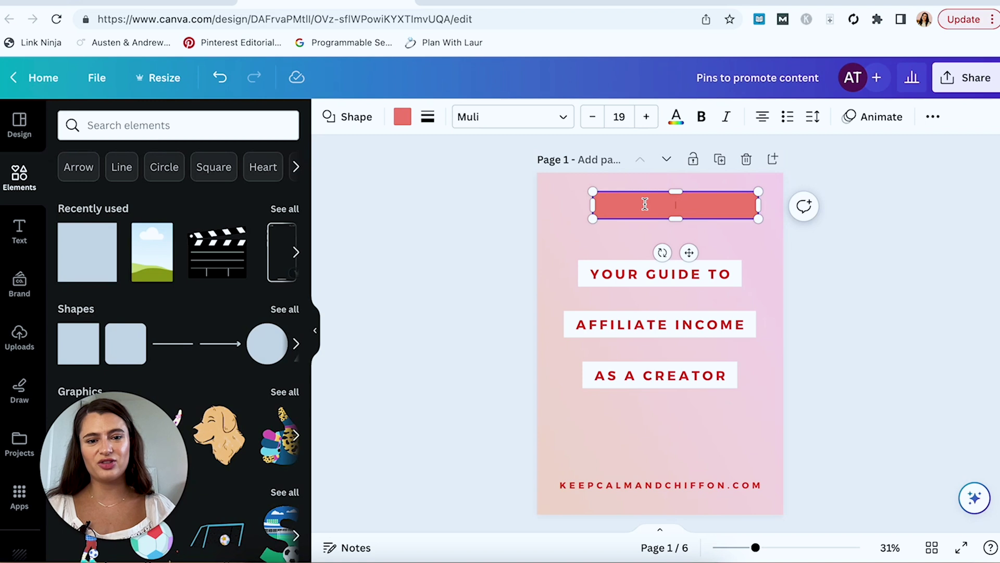
pyautogui.click(476, 200)
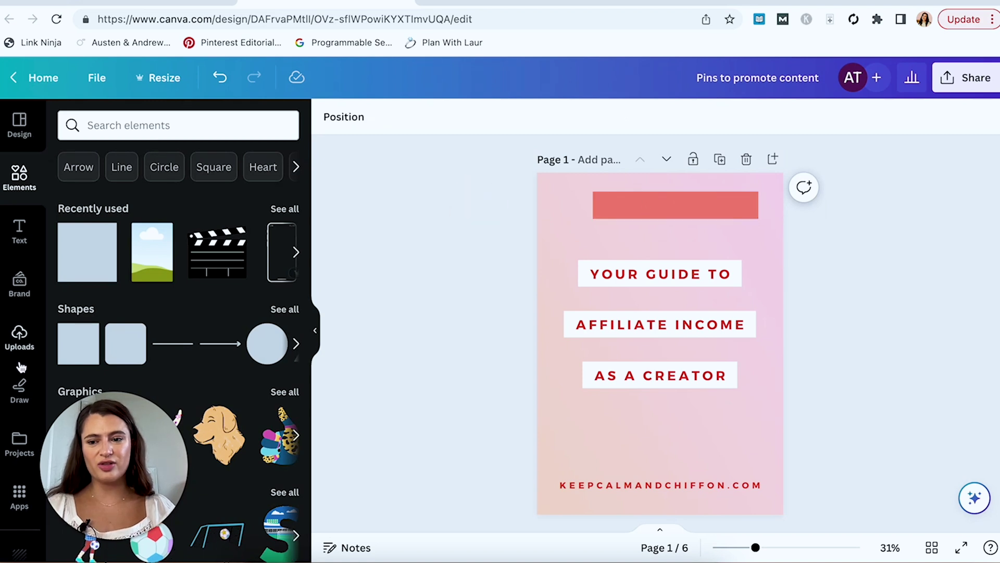
pyautogui.click(20, 231)
pyautogui.click(128, 332)
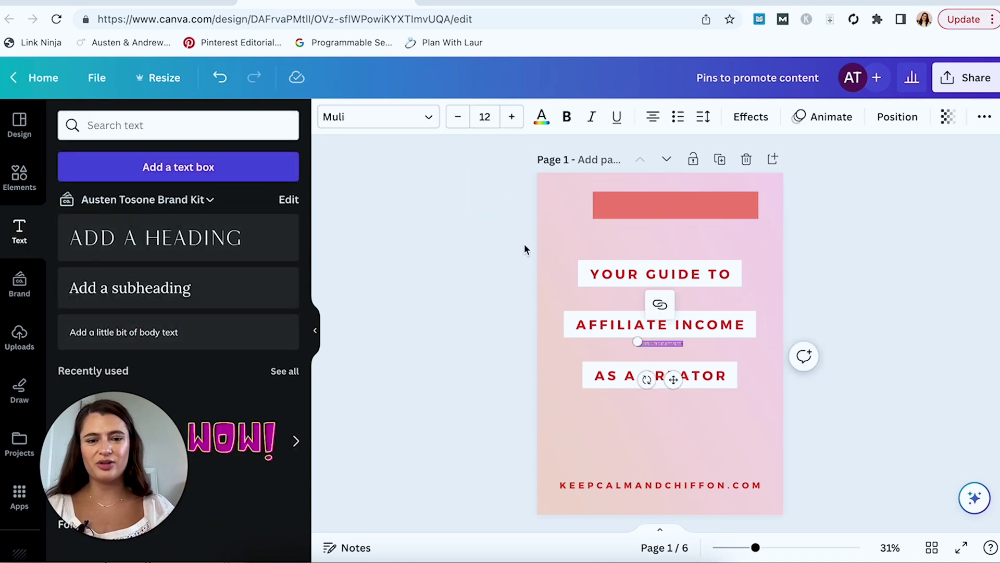
pyautogui.moveTo(640, 378); pyautogui.dragTo(679, 241)
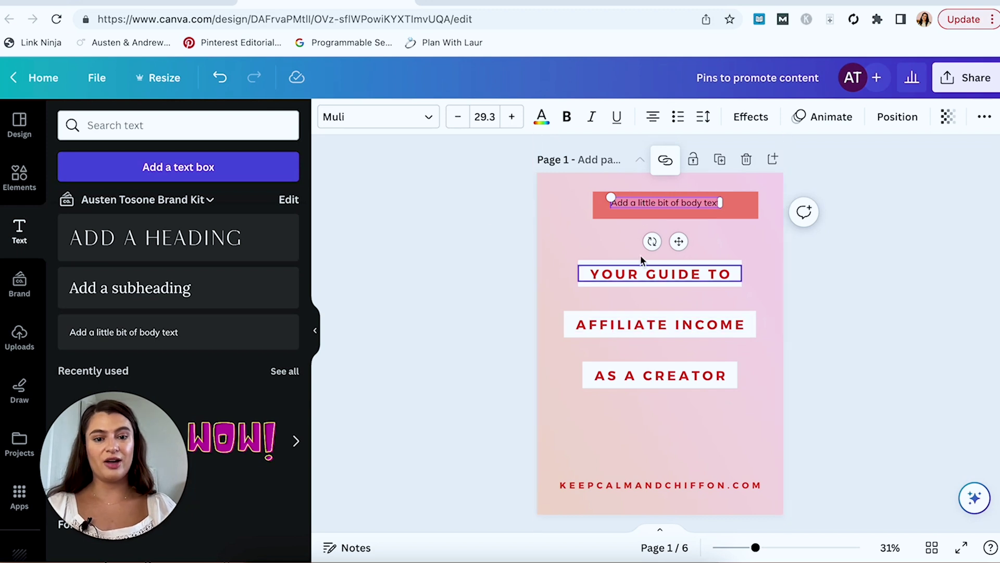
pyautogui.write('the ultimate c')
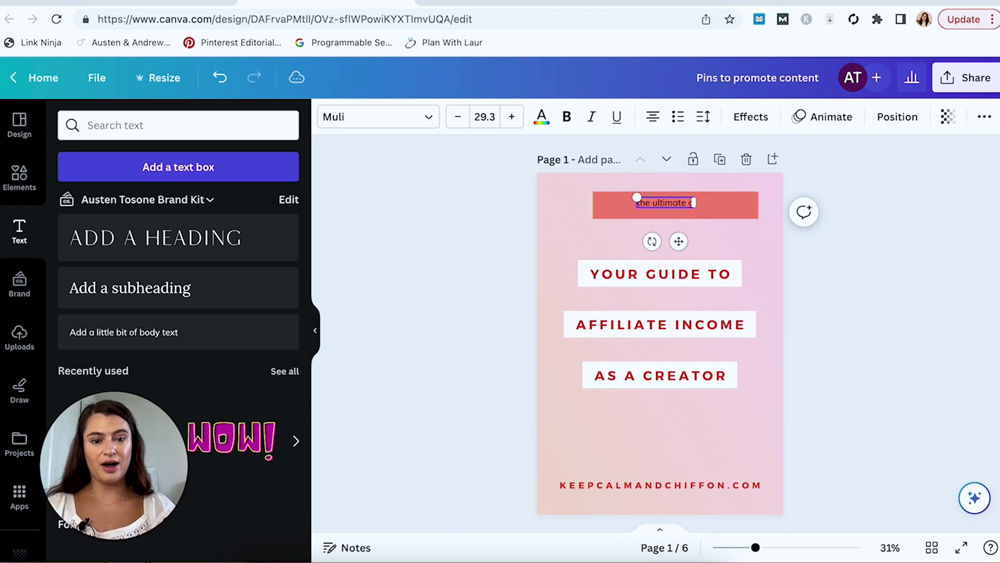
pyautogui.press('BackSpace')
pyautogui.write('guid')
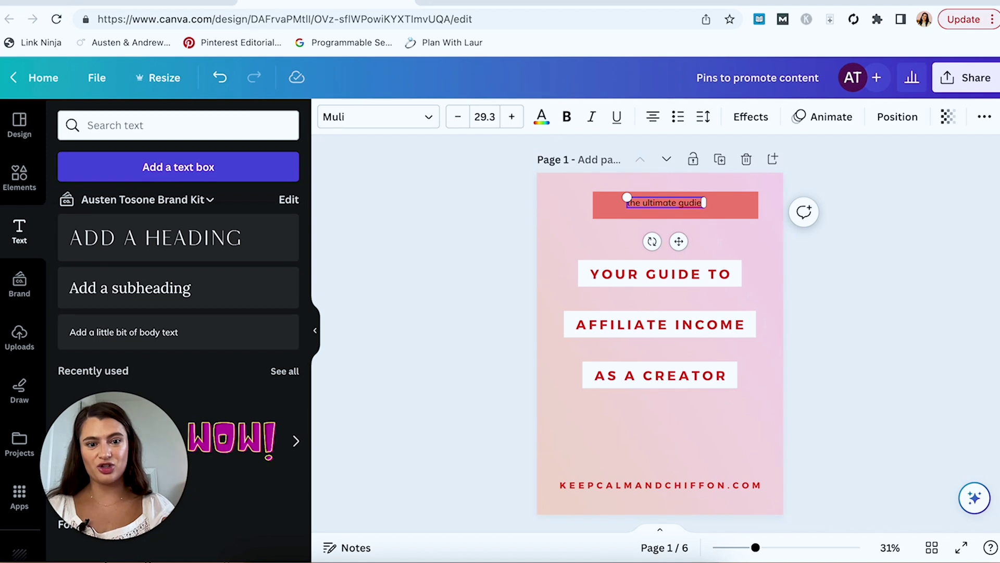
pyautogui.press('Escape')
pyautogui.press('Delete')
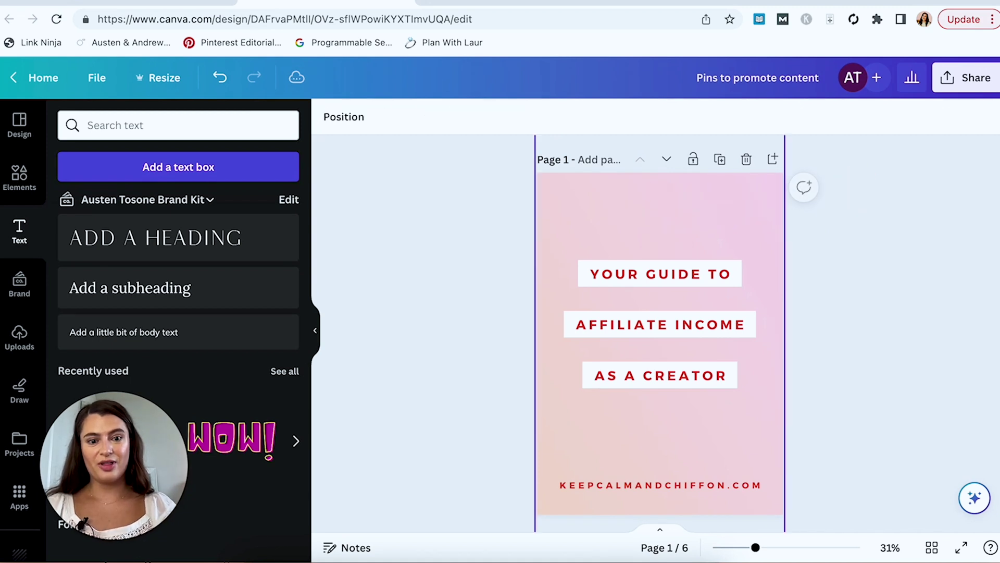
# Try rounded background corners on the YOUR GUIDE TO line, then undo them.
pyautogui.click(702, 274)
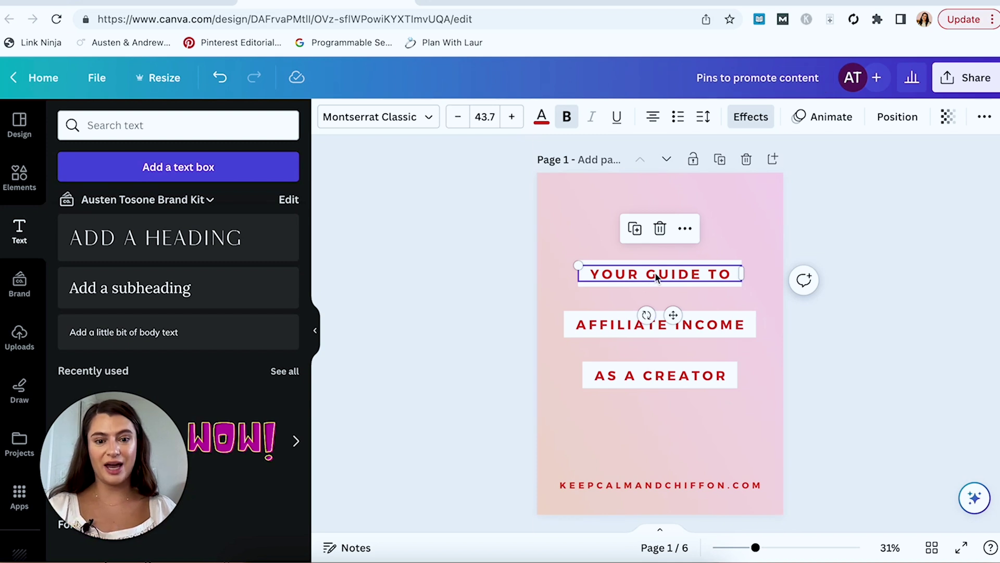
pyautogui.click(750, 117)
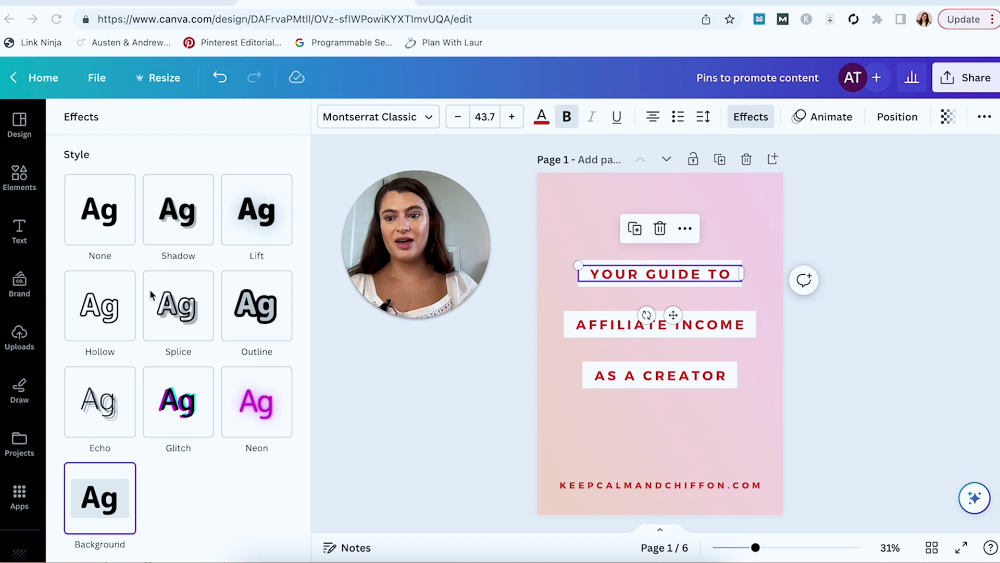
pyautogui.scroll(-2, 148, 295)
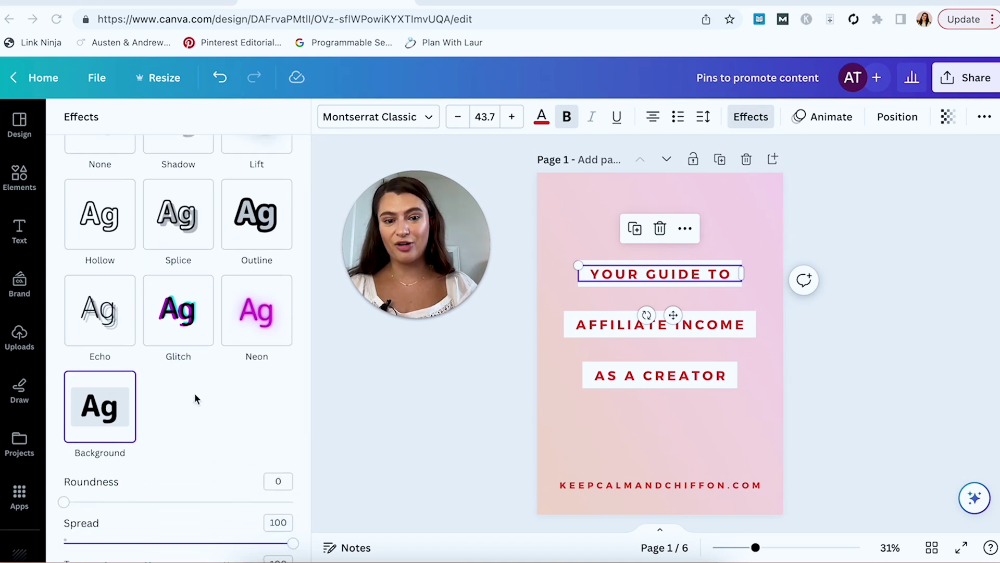
pyautogui.scroll(-2, 196, 398)
pyautogui.scroll(-1, 152, 357)
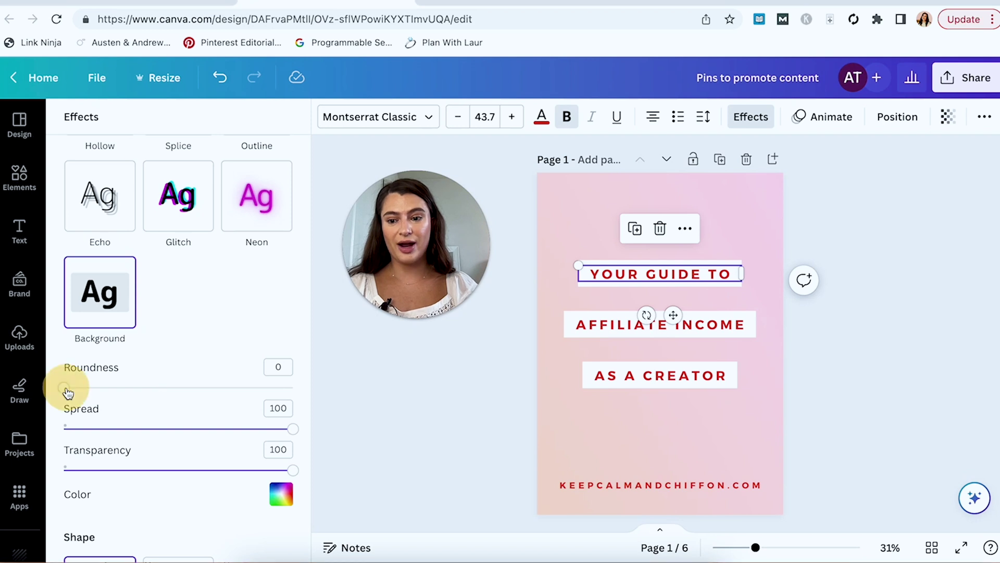
pyautogui.moveTo(65, 388); pyautogui.dragTo(254, 384)
pyautogui.click(398, 378)
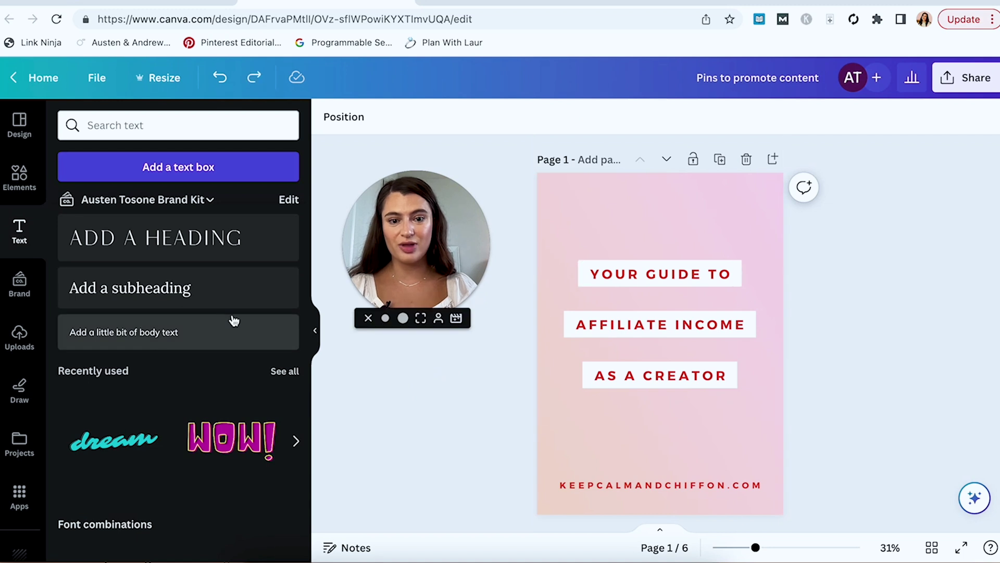
pyautogui.hotkey('ctrl', 'z')
# Retype the title line as 'YOUR GUIDE TO' and add a coral square from Elements.
pyautogui.click(750, 116)
pyautogui.scroll(-5, 229, 444)
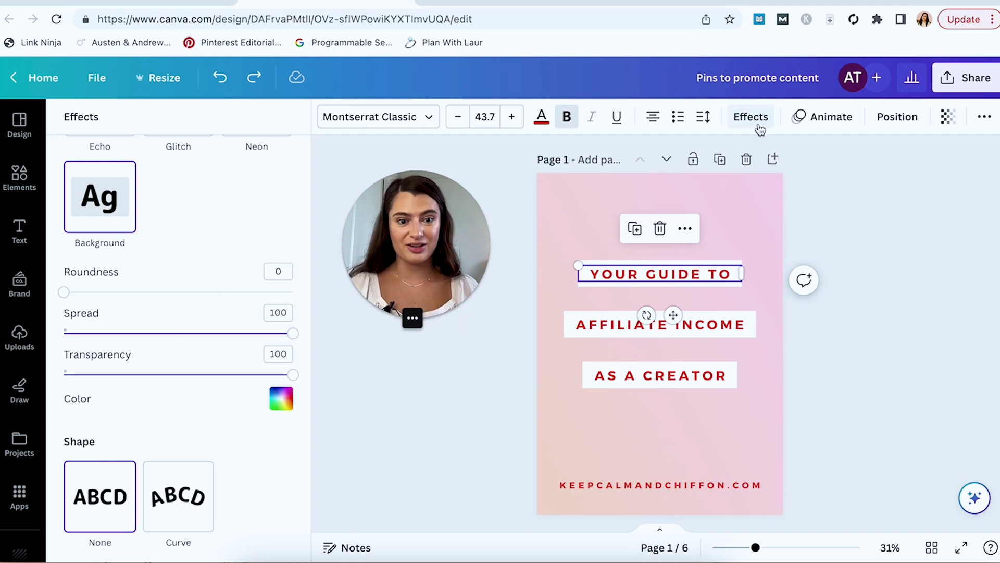
pyautogui.click(842, 221)
pyautogui.tripleClick(712, 271)
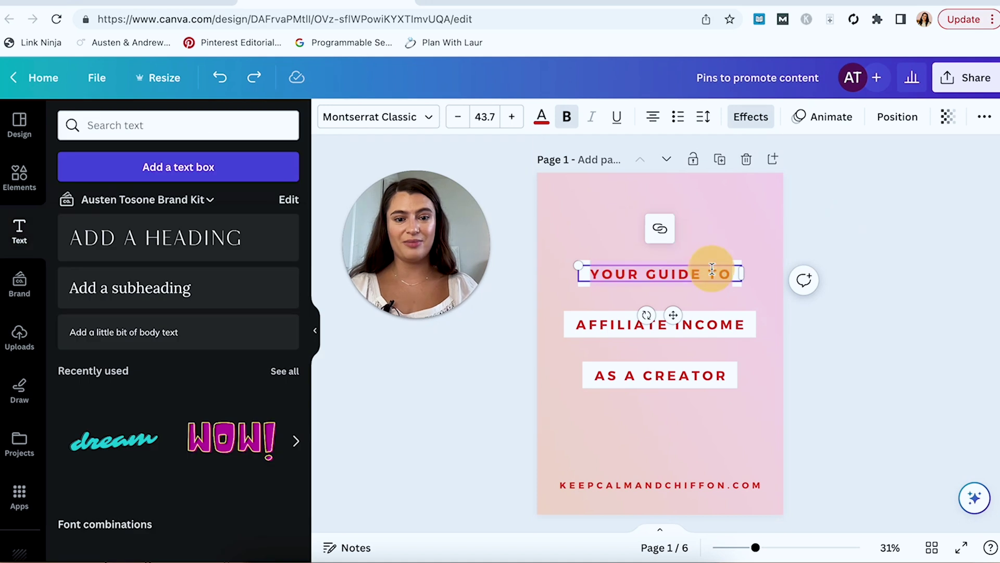
pyautogui.press('BackSpace')
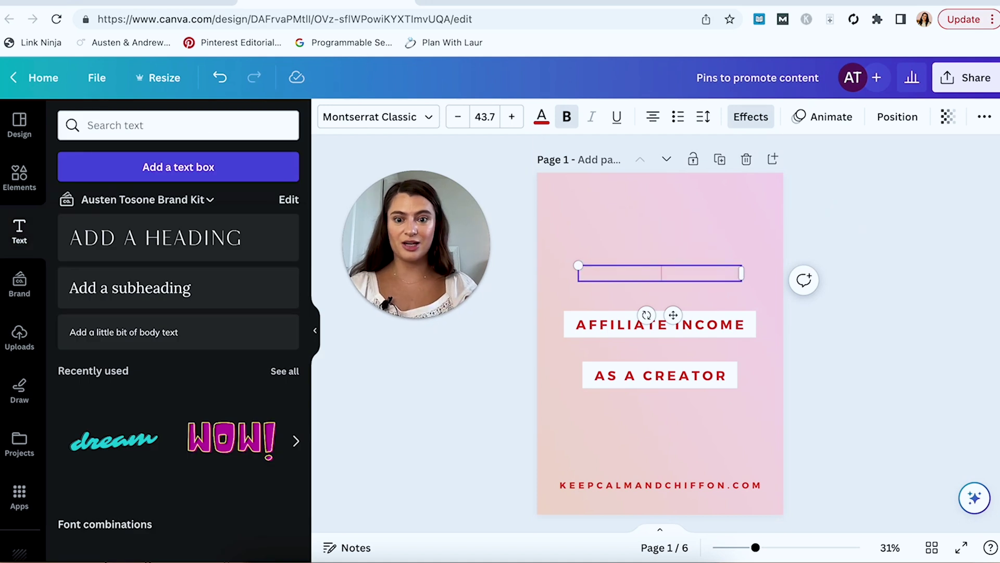
pyautogui.write('YOUR GUIDE TO')
pyautogui.click(904, 208)
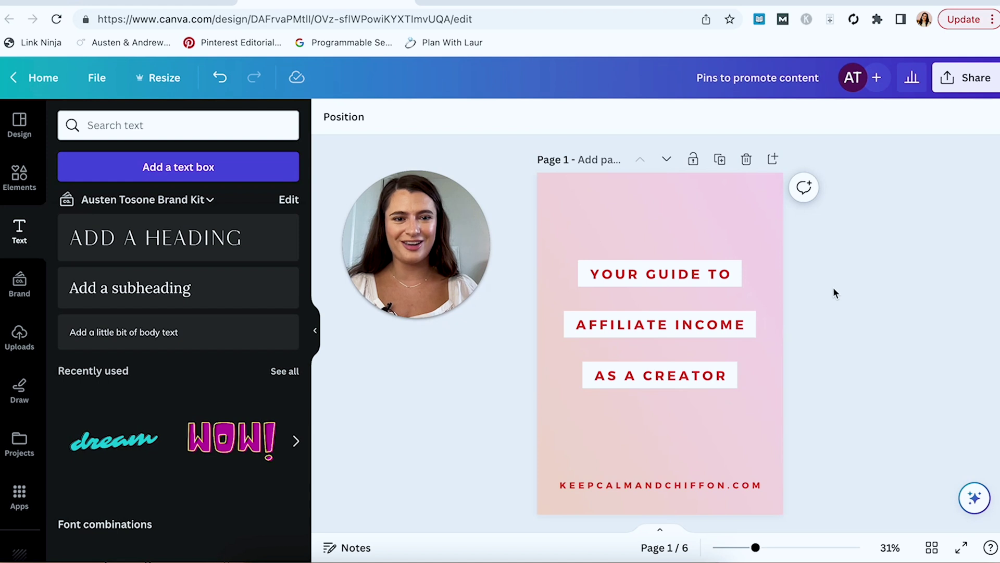
pyautogui.click(20, 178)
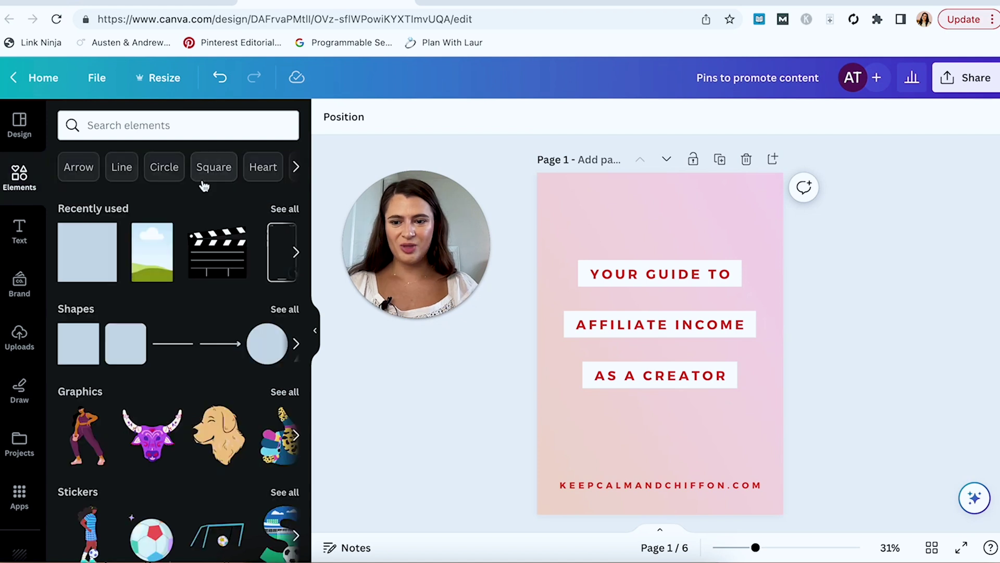
pyautogui.click(81, 257)
# Bring the coral square to the front, move it to the bottom and stretch it full-width.
pyautogui.click(112, 157)
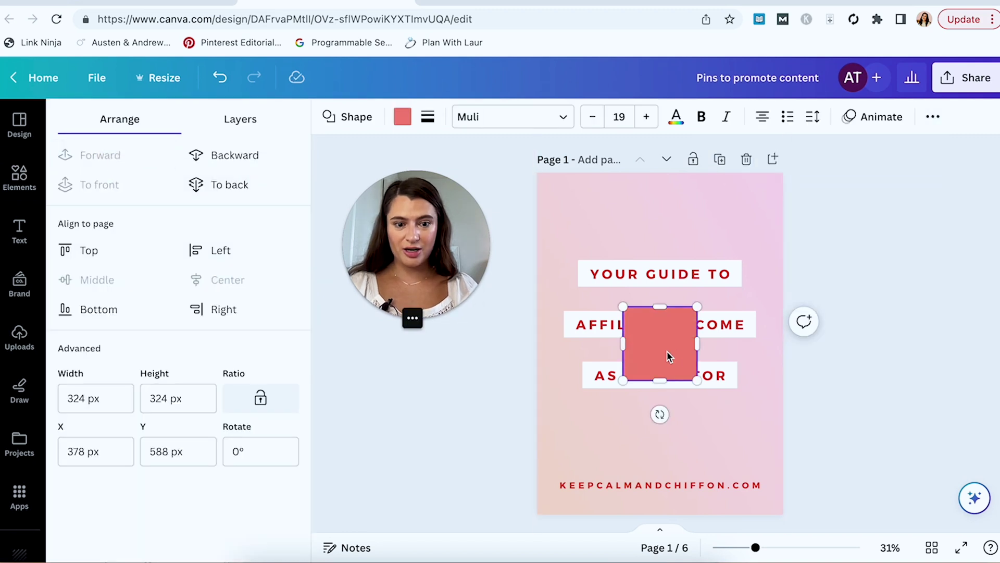
pyautogui.moveTo(670, 352); pyautogui.dragTo(573, 485)
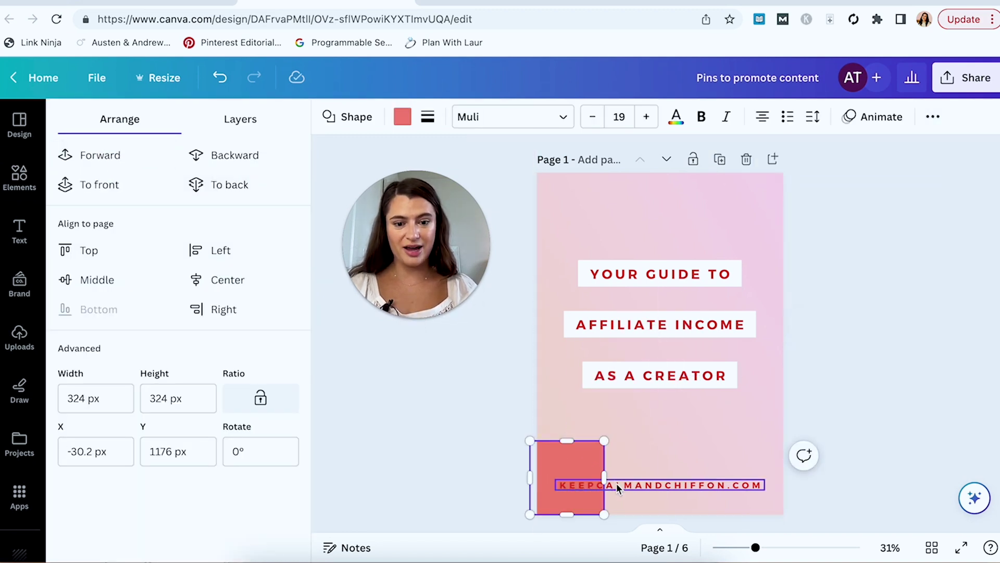
pyautogui.click(402, 118)
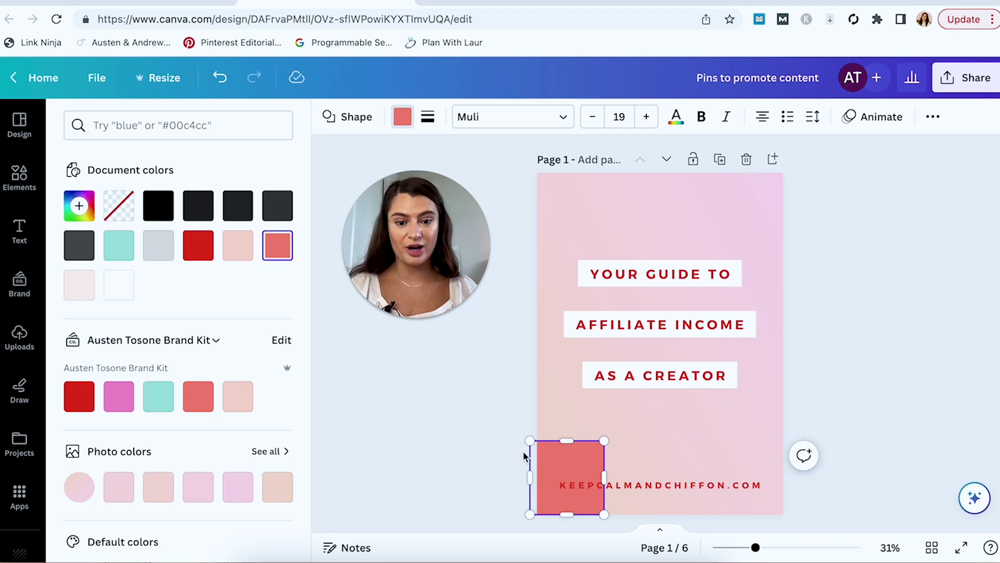
pyautogui.click(492, 459)
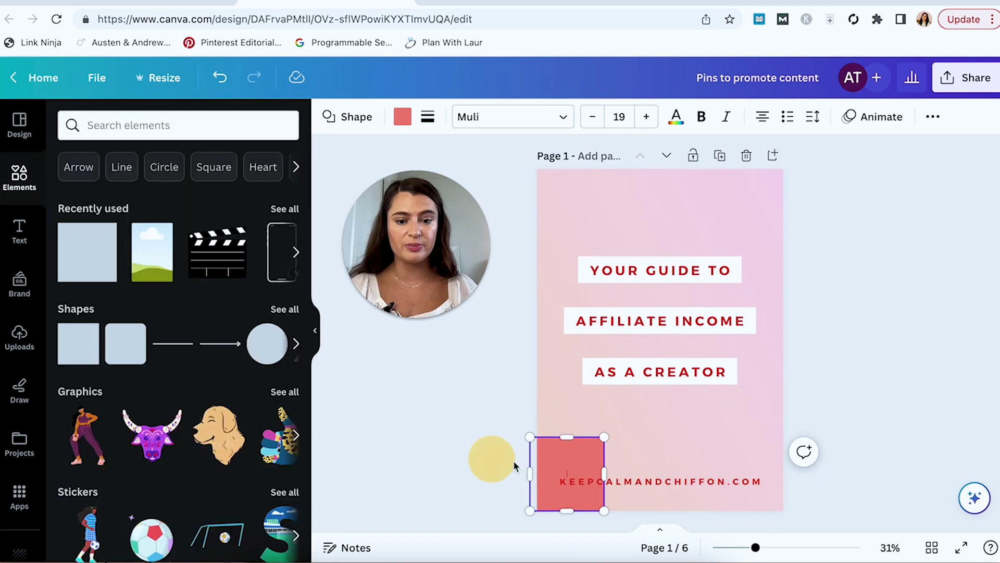
pyautogui.click(451, 471)
pyautogui.click(558, 445)
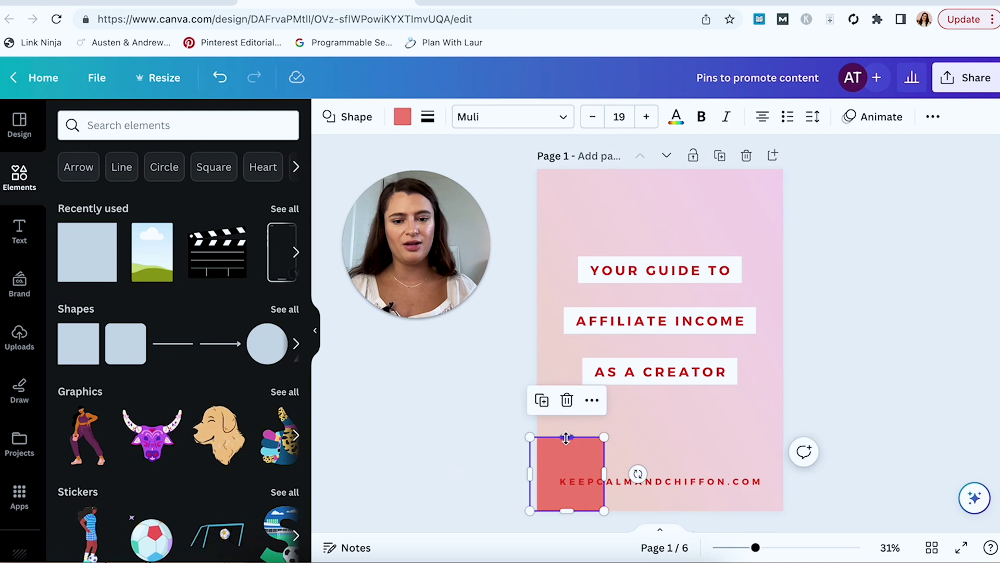
pyautogui.moveTo(578, 441); pyautogui.dragTo(805, 497)
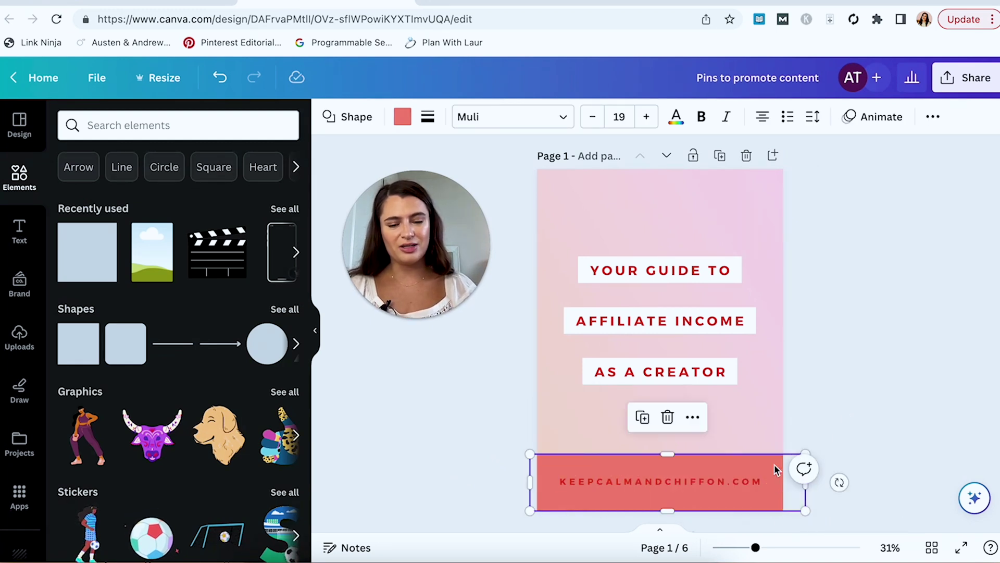
# Make the website URL text white.
pyautogui.click(733, 484)
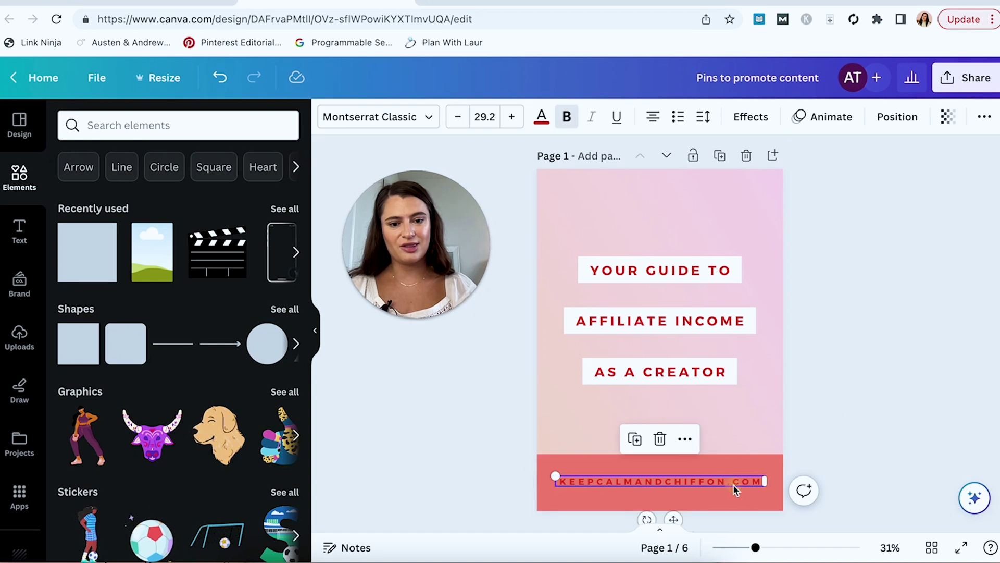
pyautogui.click(542, 117)
pyautogui.click(76, 295)
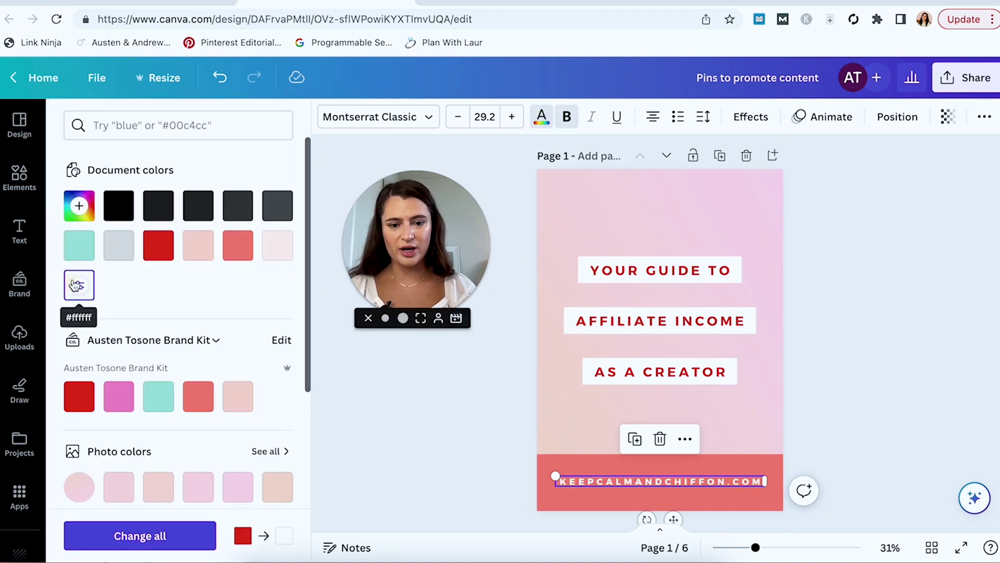
pyautogui.click(852, 365)
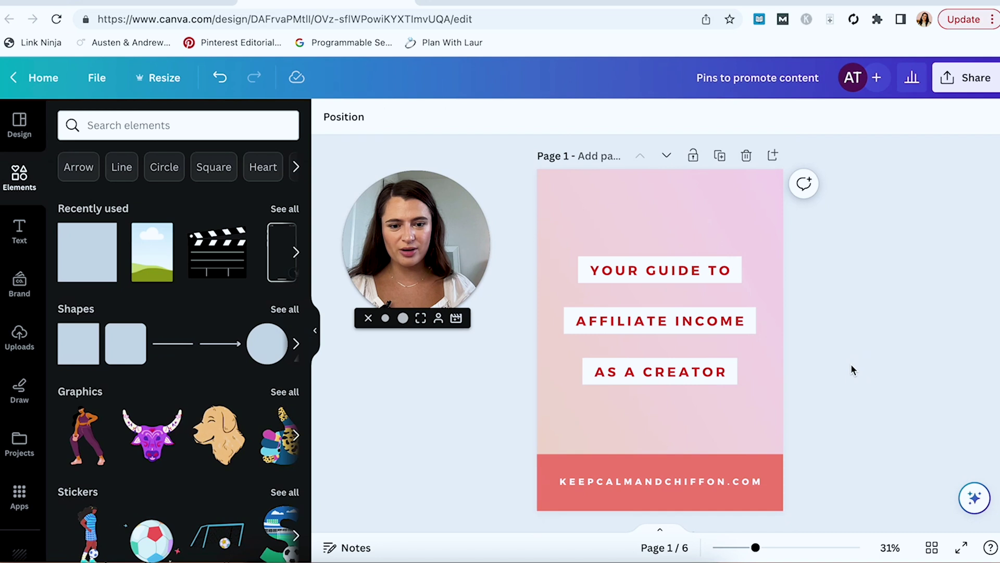
pyautogui.click(560, 463)
# Shrink the coral bar into a thin strip and recolour it pink.
pyautogui.moveTo(560, 463); pyautogui.dragTo(614, 422)
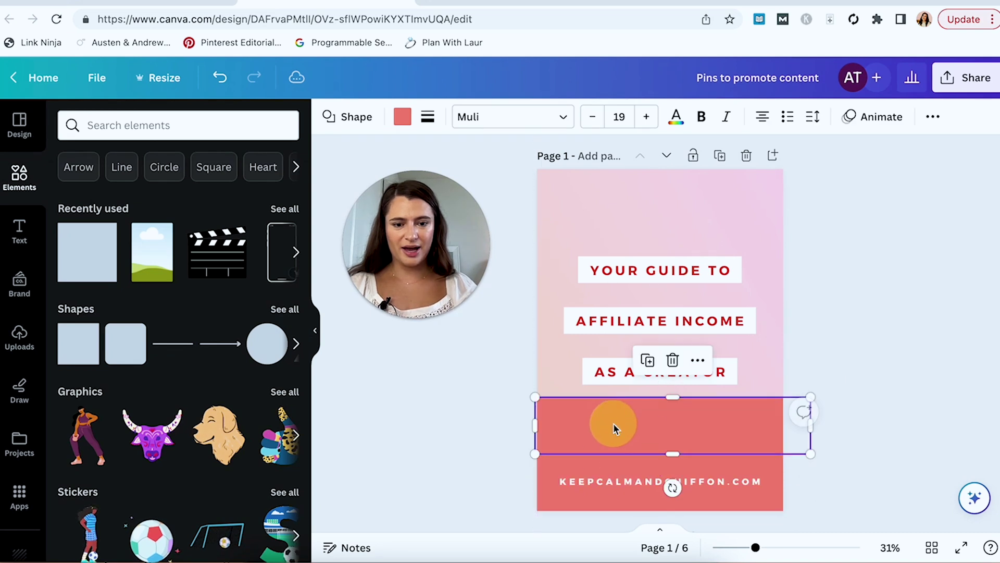
pyautogui.moveTo(676, 399); pyautogui.dragTo(738, 453)
pyautogui.click(732, 444)
pyautogui.click(402, 117)
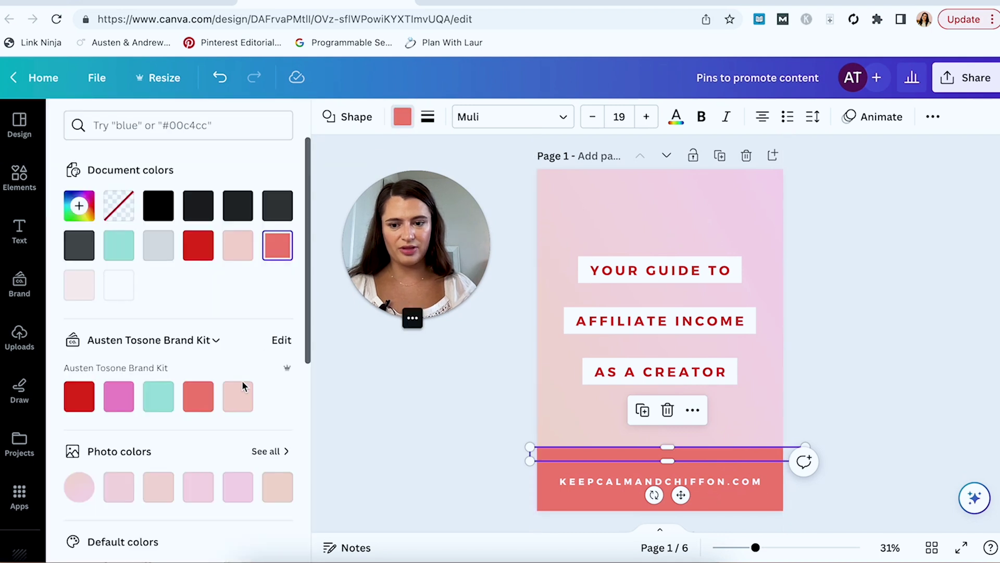
pyautogui.click(118, 395)
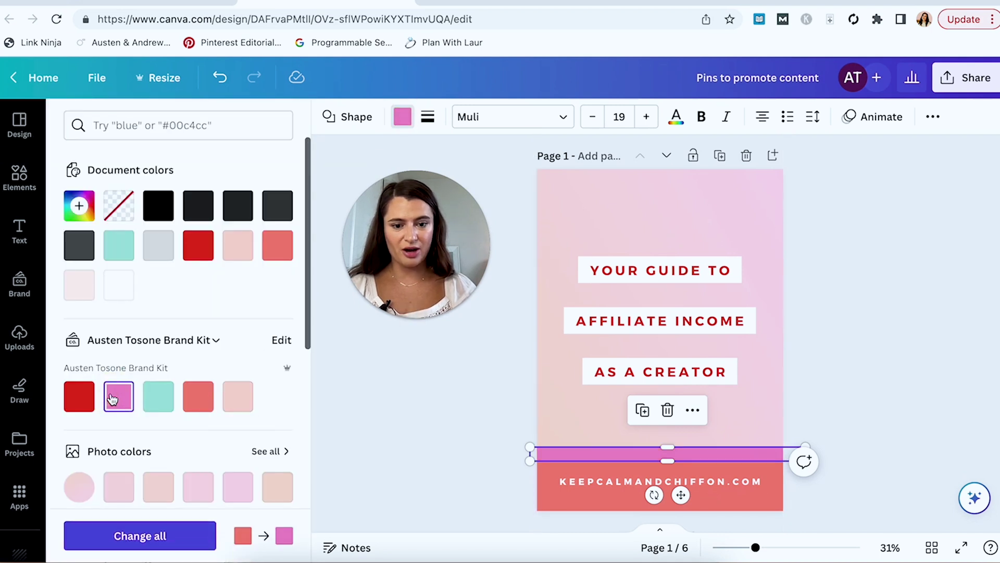
pyautogui.click(420, 440)
pyautogui.click(695, 456)
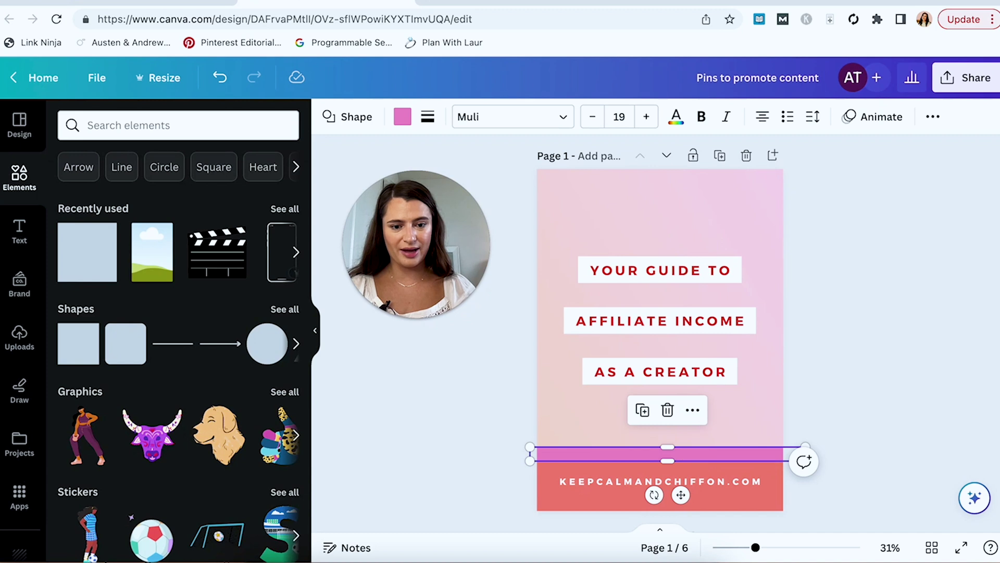
pyautogui.press('Escape')
# Enlarge the website address to 30.2 on one centred line, with the pink bar just above.
pyautogui.click(693, 476)
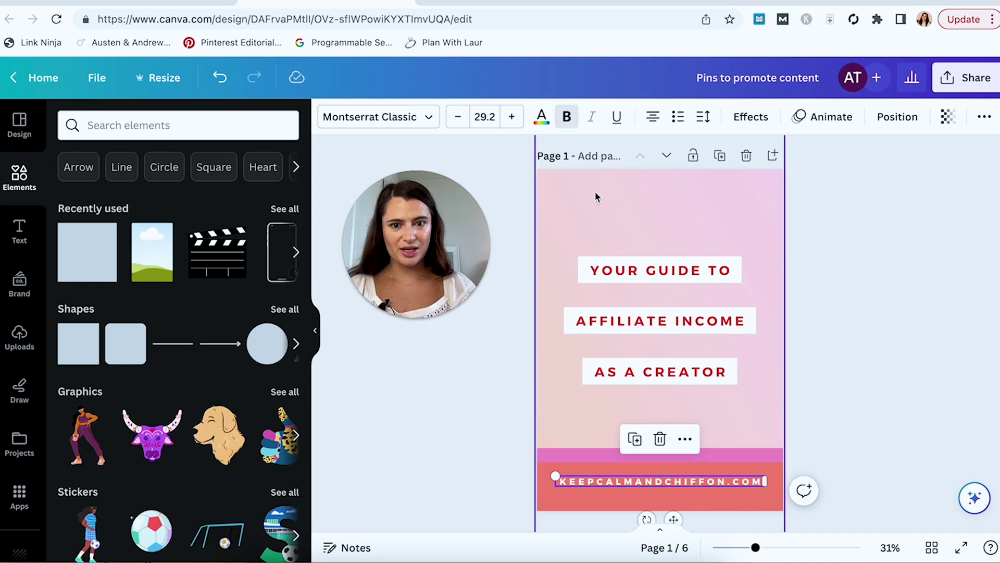
pyautogui.click(508, 117)
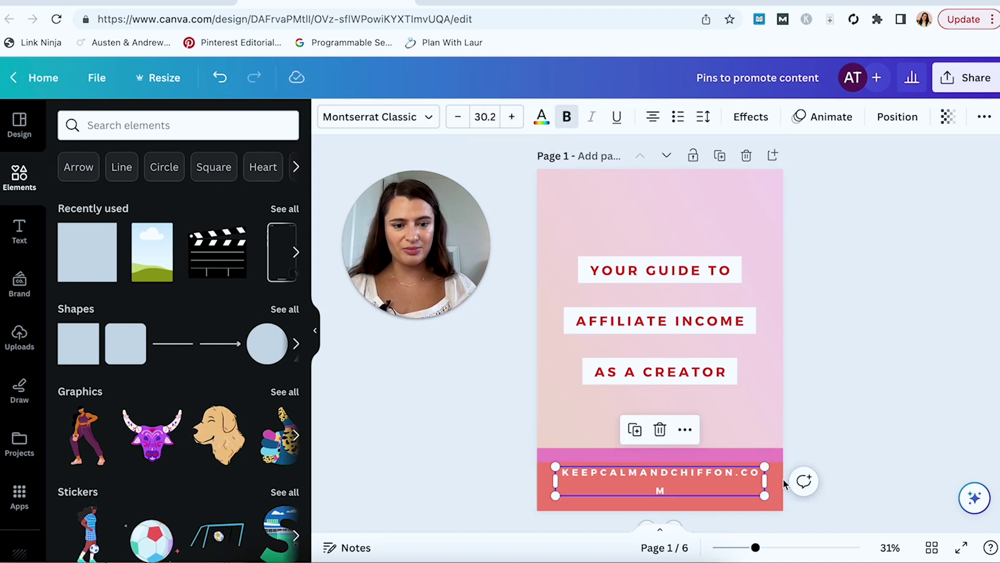
pyautogui.moveTo(772, 482); pyautogui.dragTo(784, 480)
pyautogui.moveTo(722, 480); pyautogui.dragTo(701, 460)
pyautogui.click(852, 367)
pyautogui.click(706, 456)
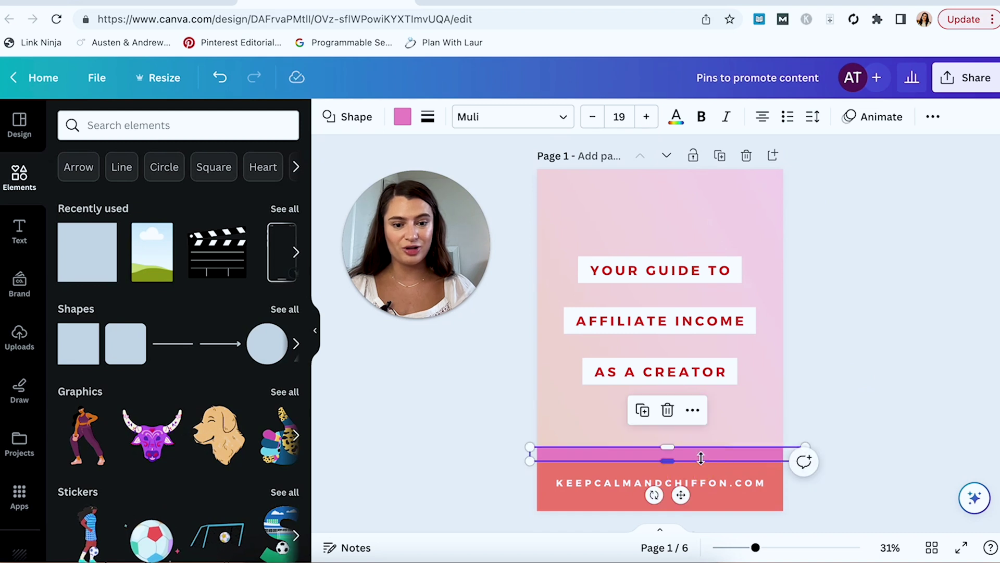
pyautogui.press('Escape')
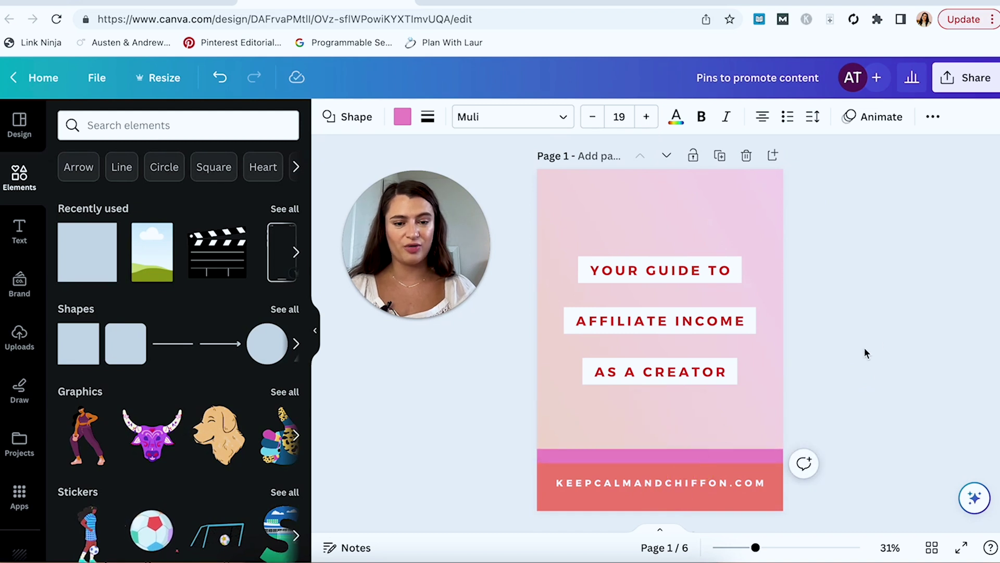
pyautogui.click(885, 337)
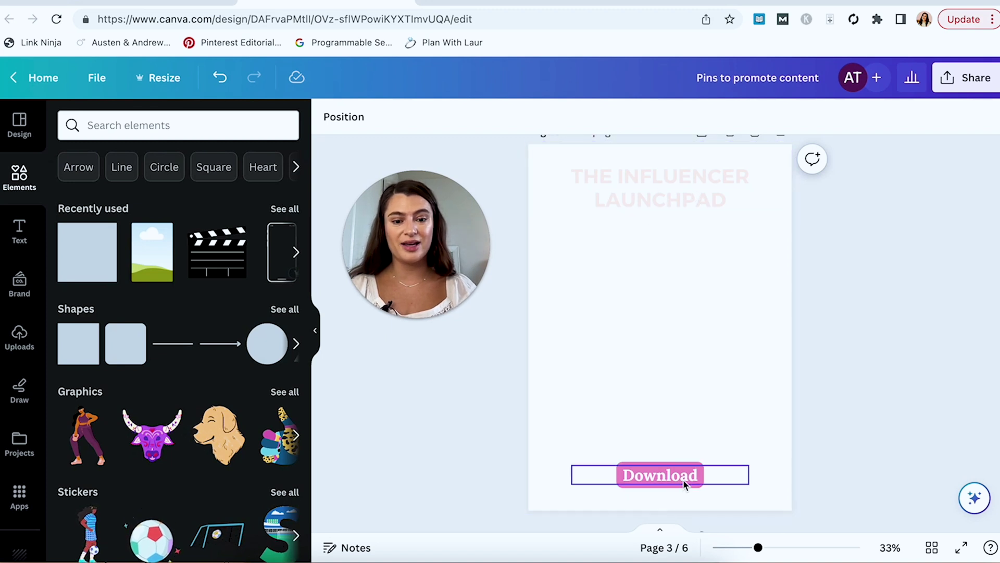
pyautogui.click(661, 473)
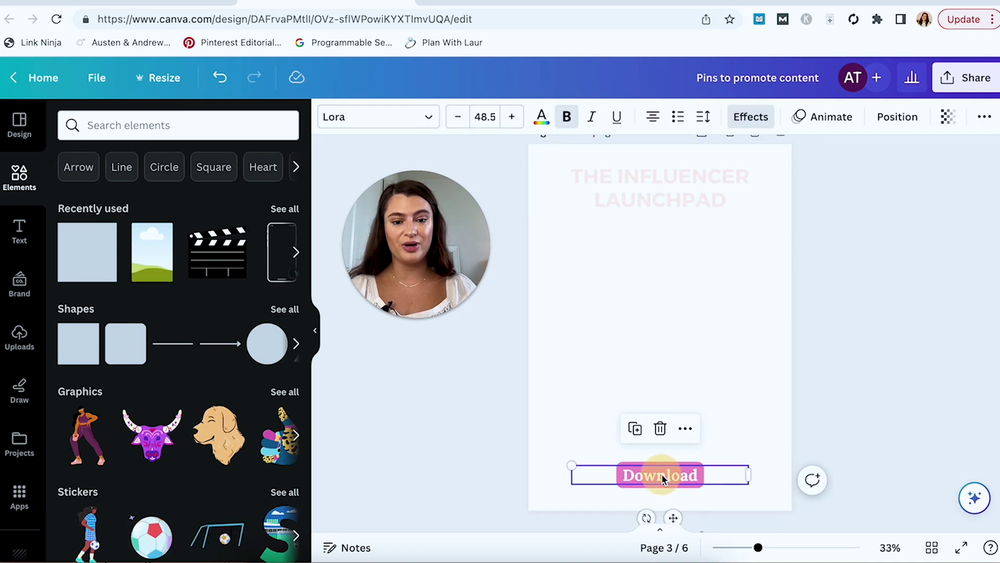
pyautogui.click(752, 119)
pyautogui.scroll(-5, 190, 440)
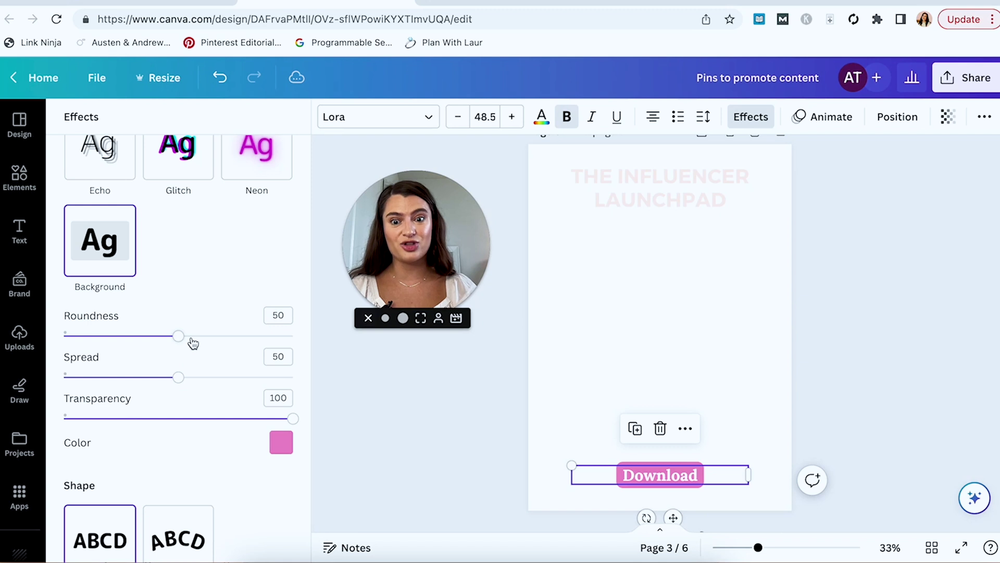
pyautogui.scroll(5, 192, 343)
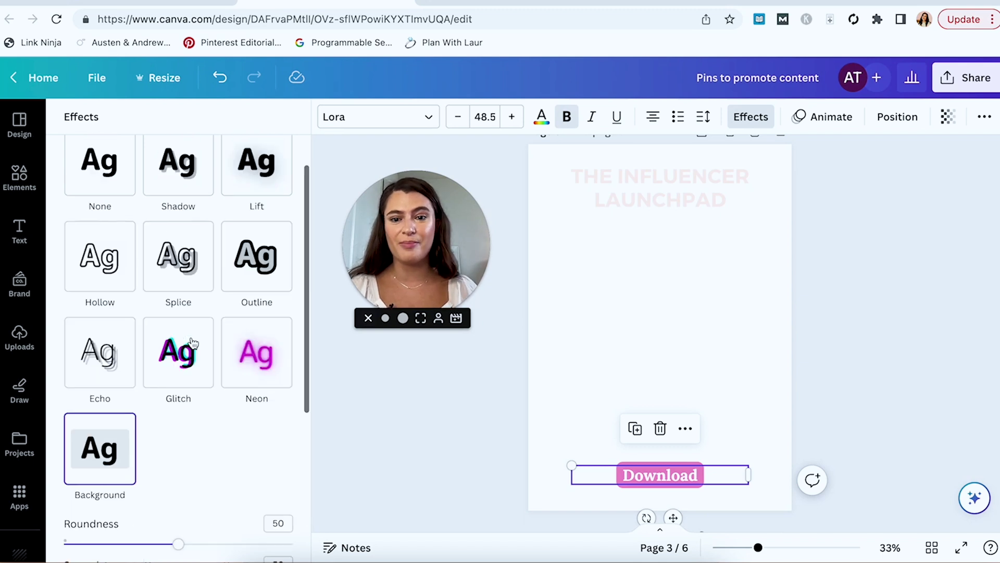
pyautogui.click(24, 180)
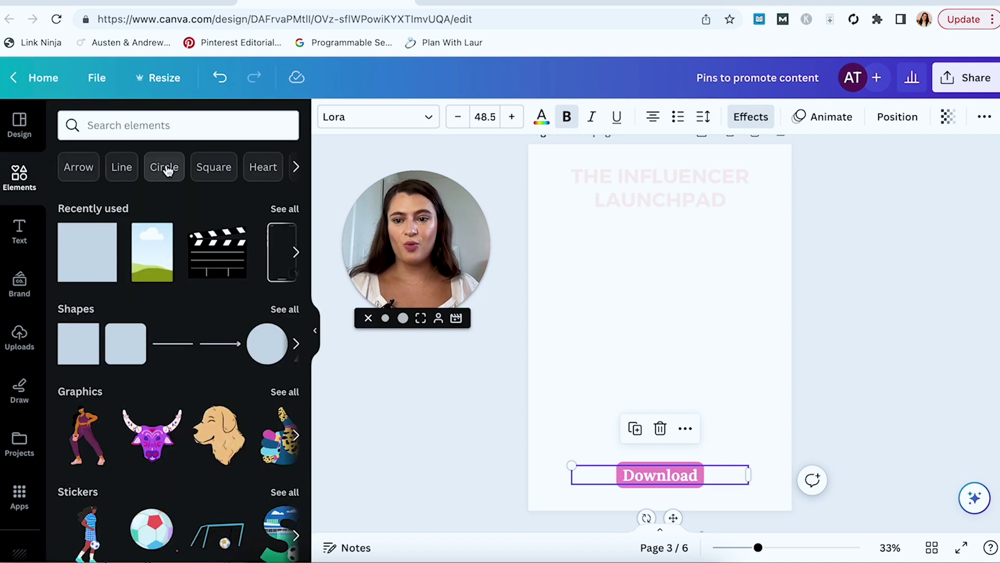
# Search Elements for 'frame' and add the phone frame from the Frames results.
pyautogui.click(161, 127)
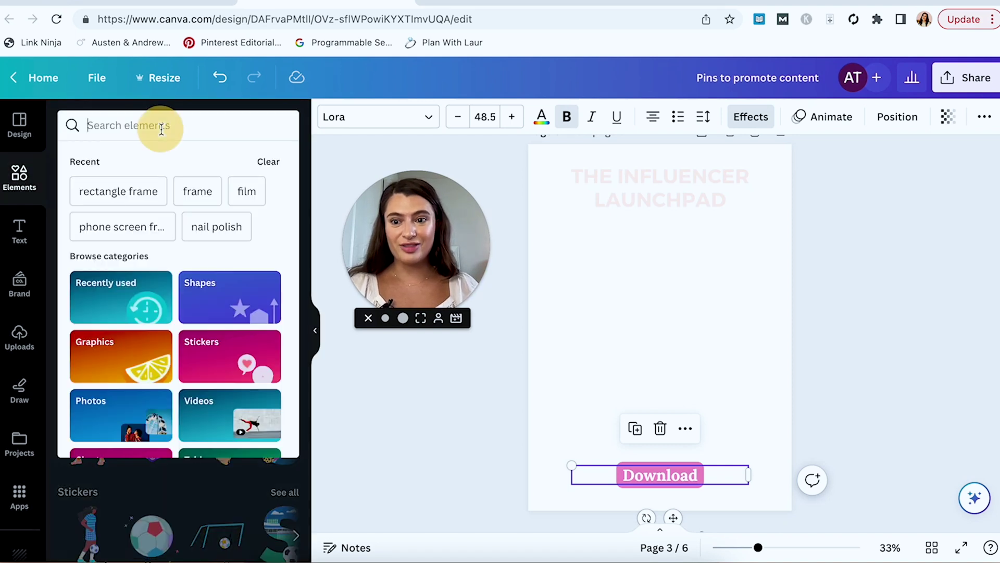
pyautogui.click(197, 191)
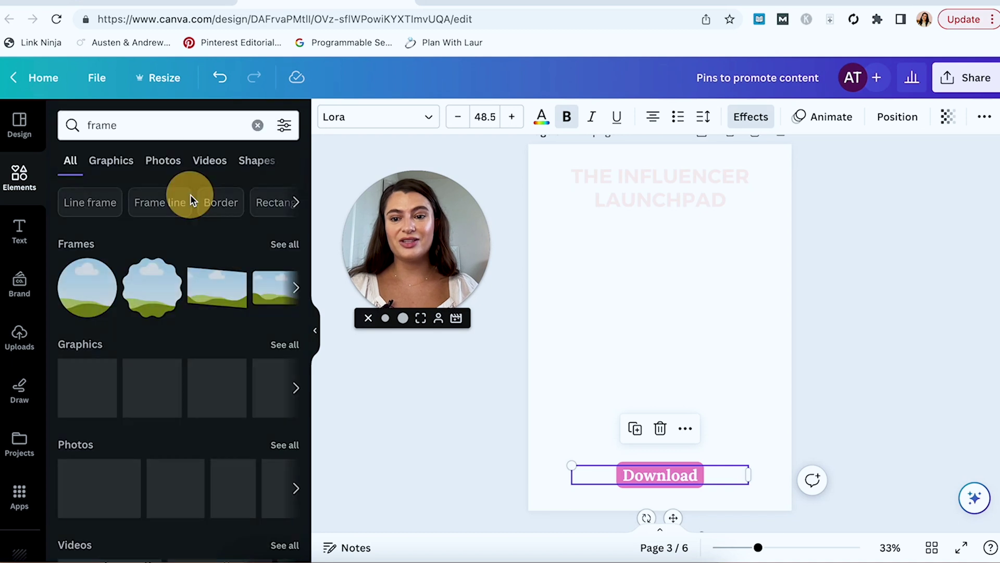
pyautogui.click(285, 244)
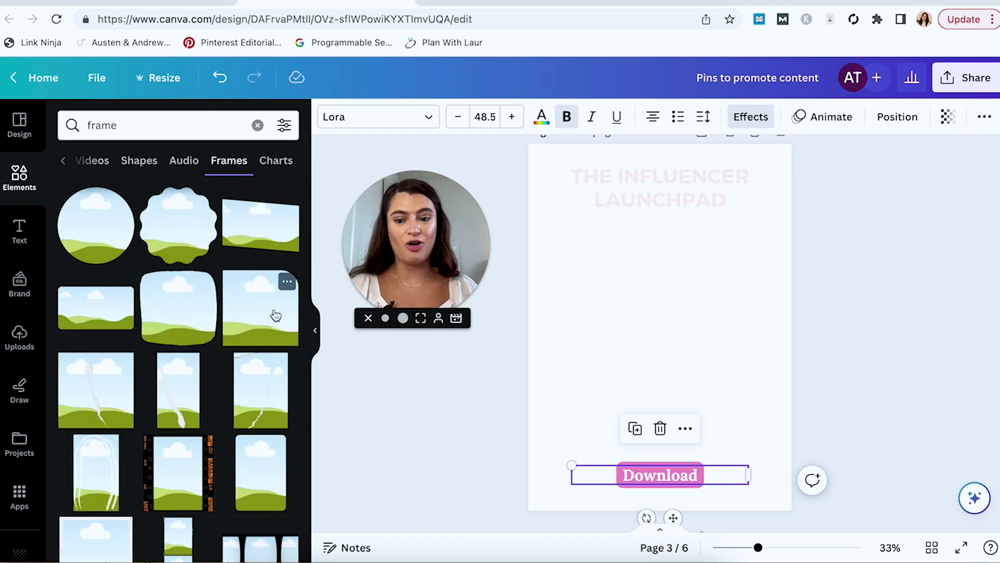
pyautogui.scroll(-10, 273, 312)
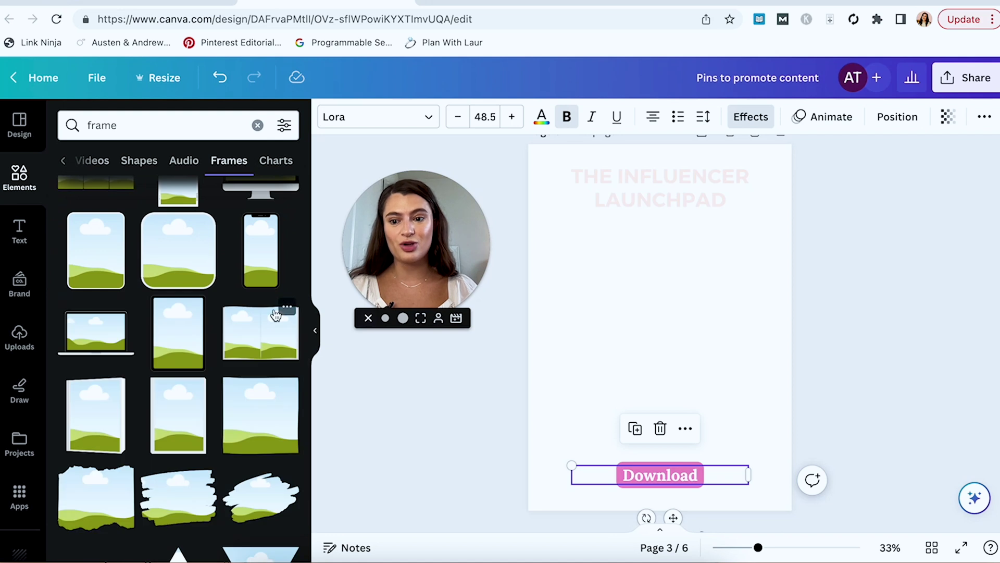
pyautogui.moveTo(410, 280)
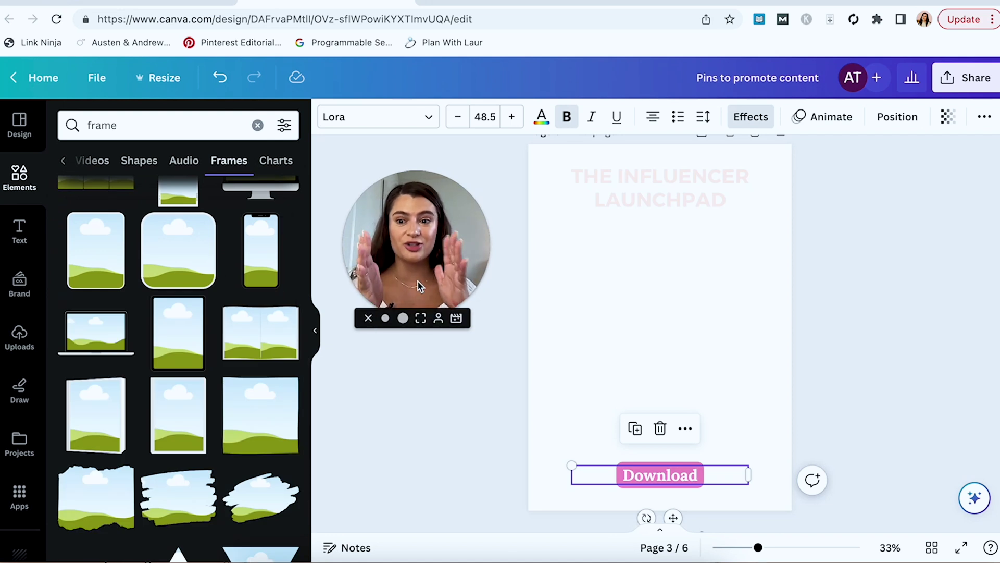
pyautogui.click(265, 259)
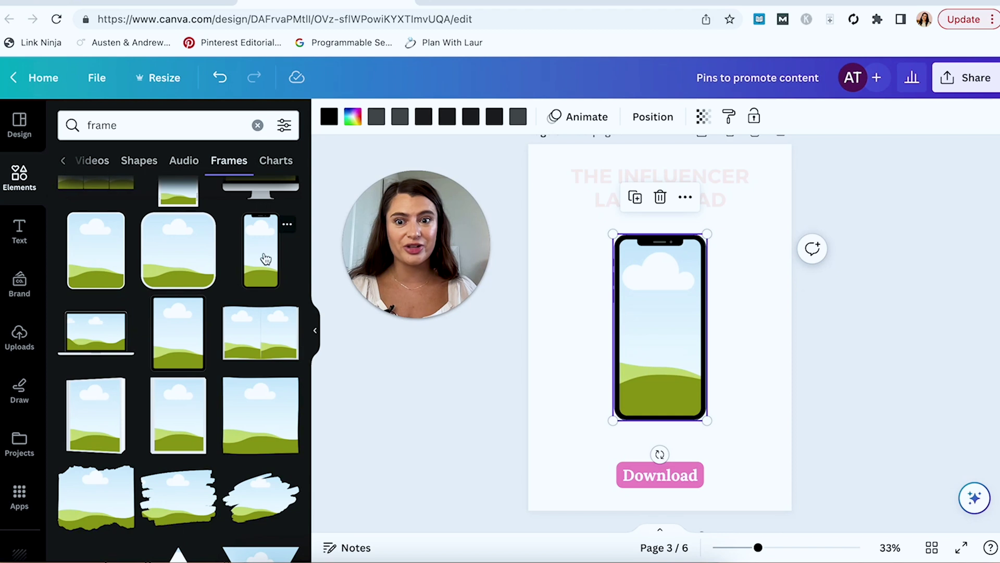
# Make the phone frame white after trying pink, pale pink and coral.
pyautogui.click(329, 118)
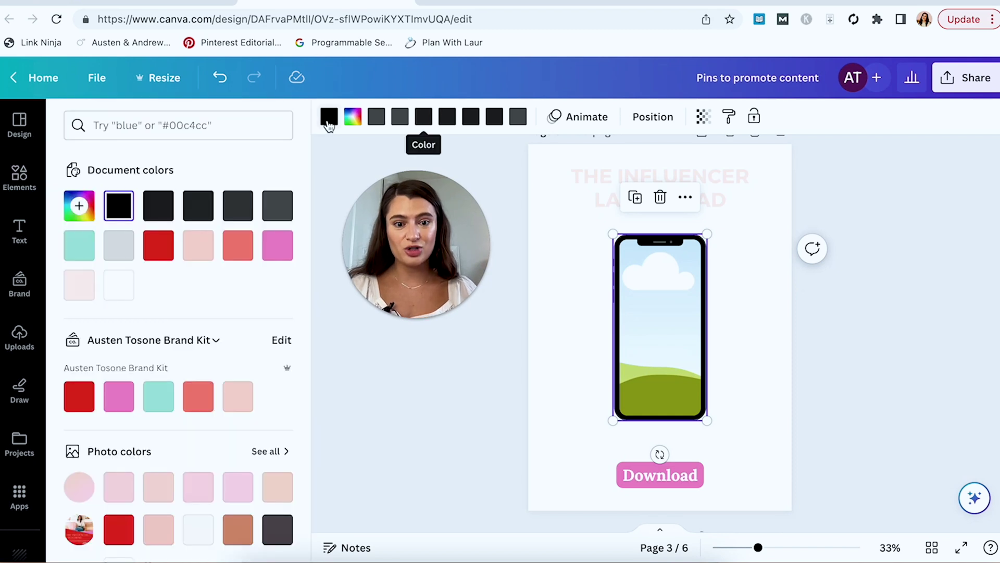
pyautogui.click(120, 286)
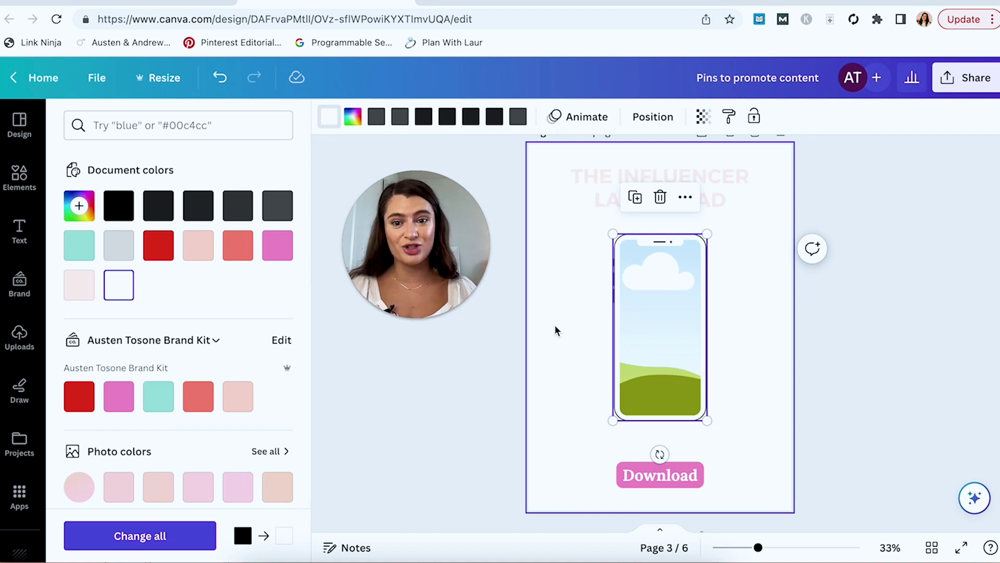
pyautogui.click(278, 245)
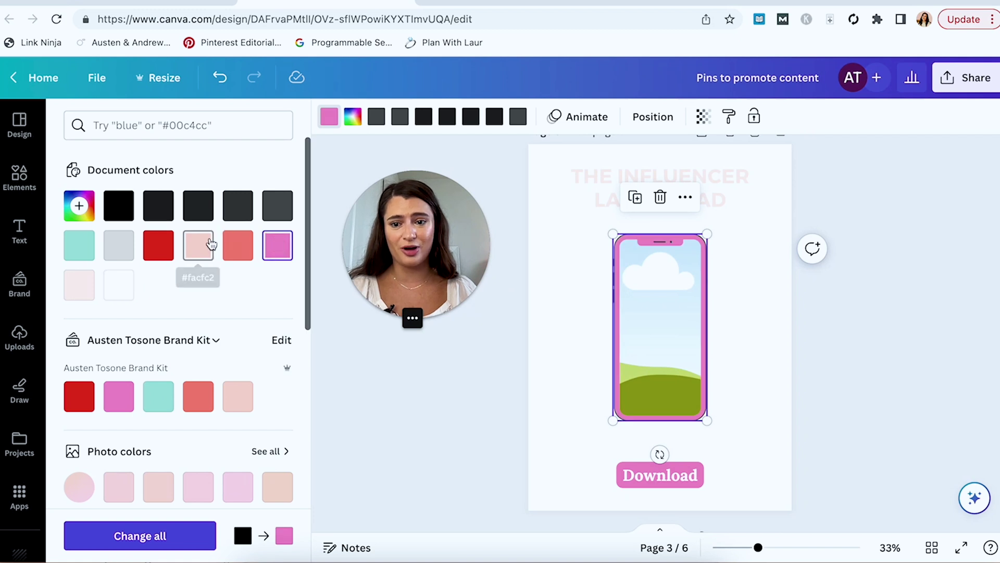
pyautogui.click(199, 245)
pyautogui.click(238, 245)
pyautogui.click(129, 294)
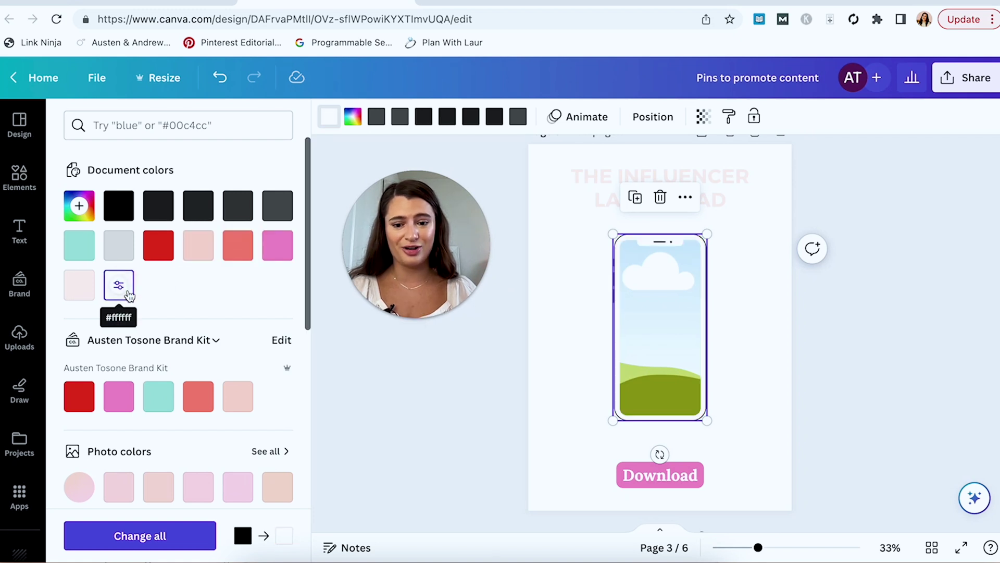
# Set the page background to the pale pink brand-kit colour after trying teal.
pyautogui.click(462, 410)
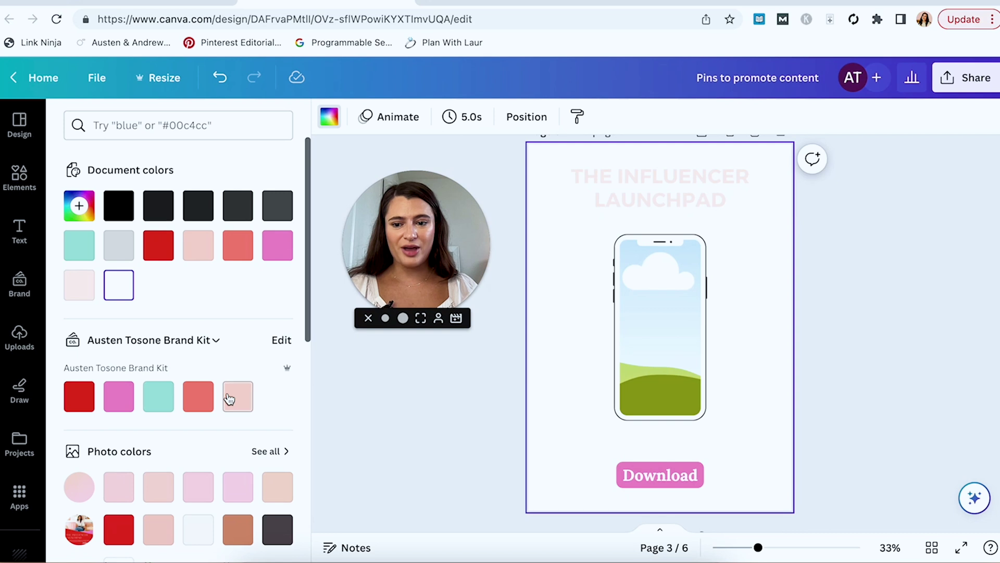
pyautogui.click(160, 402)
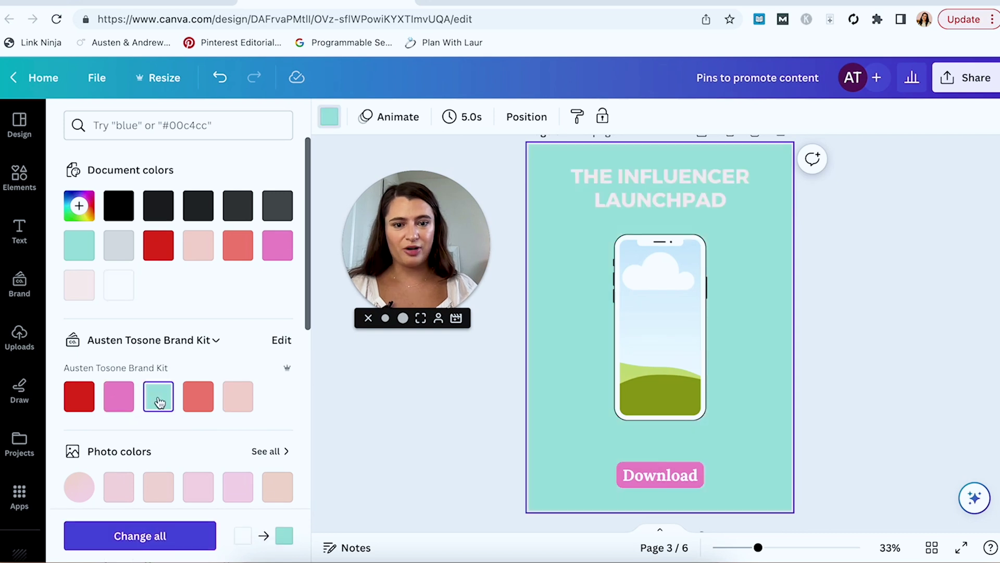
pyautogui.click(239, 398)
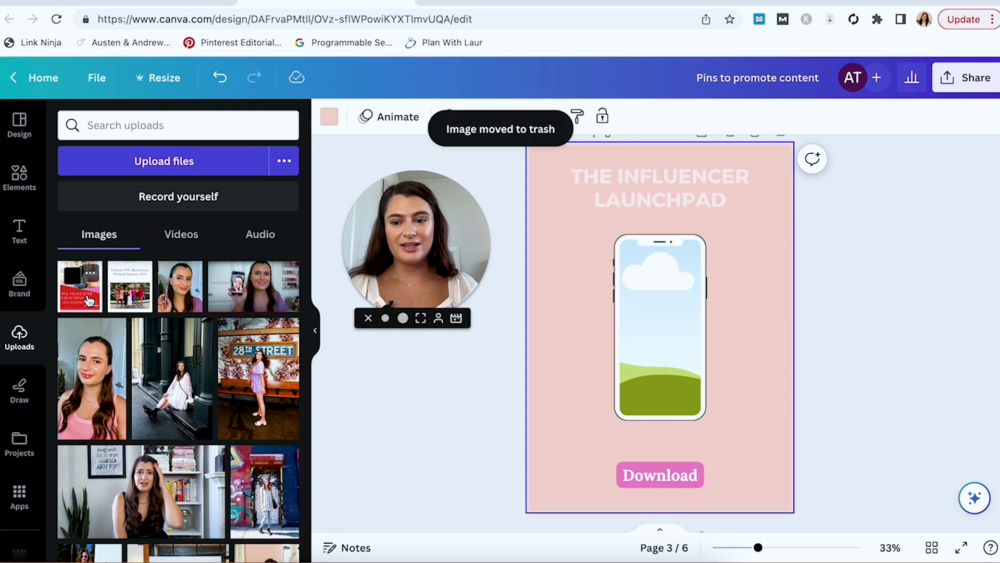
# Place the Influencer Launchpad screenshot from Uploads into the phone mockup.
pyautogui.click(89, 301)
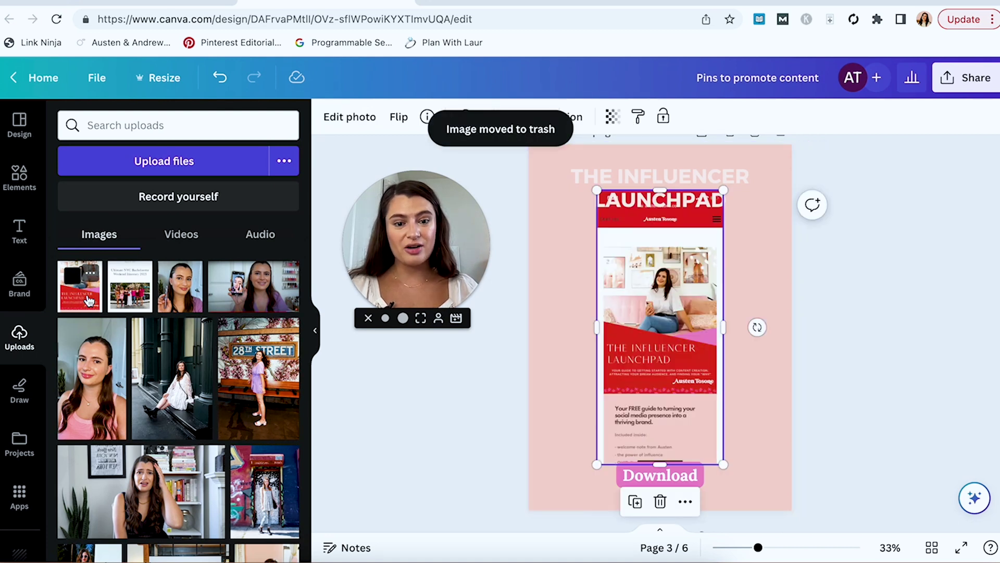
pyautogui.moveTo(673, 352); pyautogui.dragTo(745, 358)
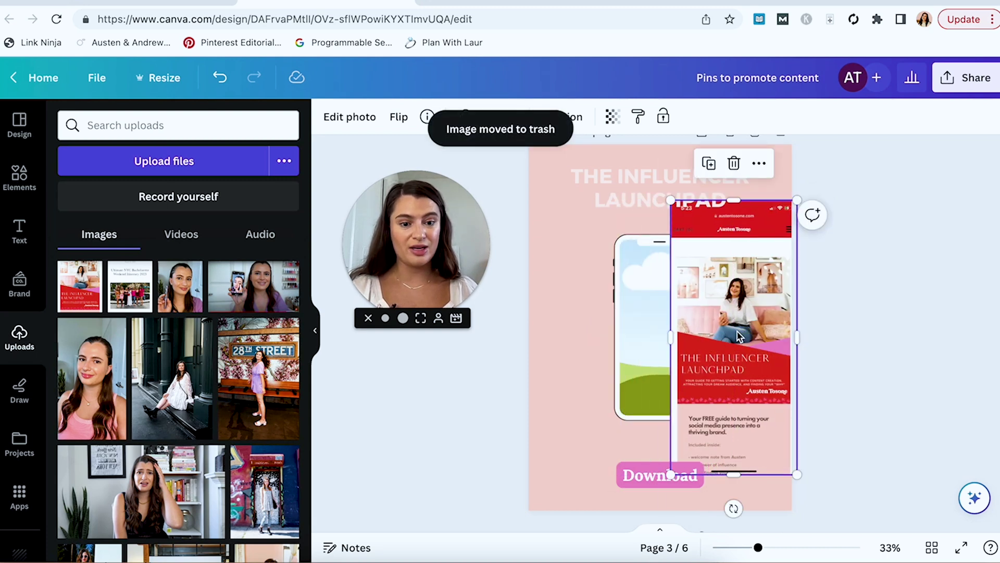
pyautogui.moveTo(751, 334); pyautogui.dragTo(769, 346)
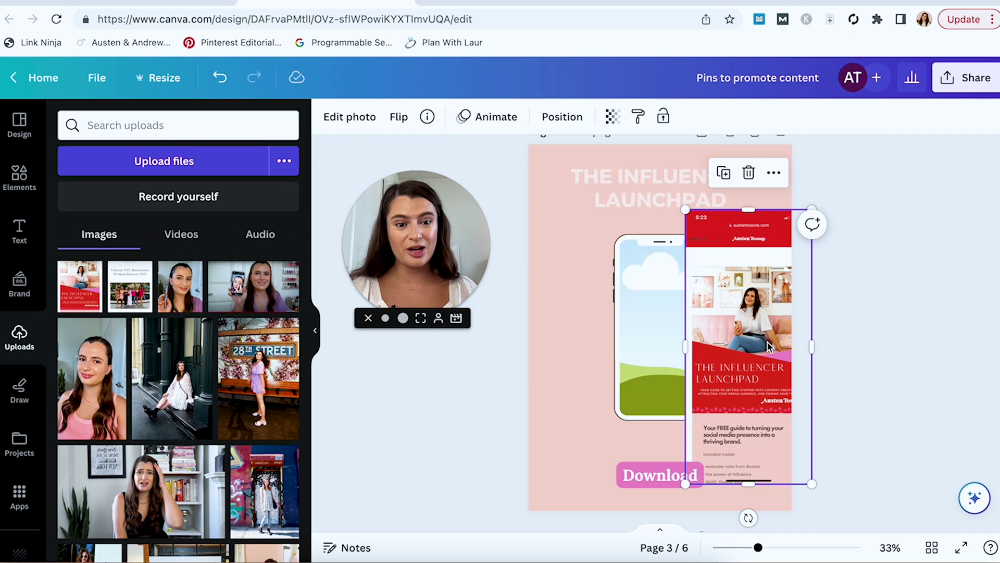
pyautogui.moveTo(767, 341); pyautogui.dragTo(681, 348)
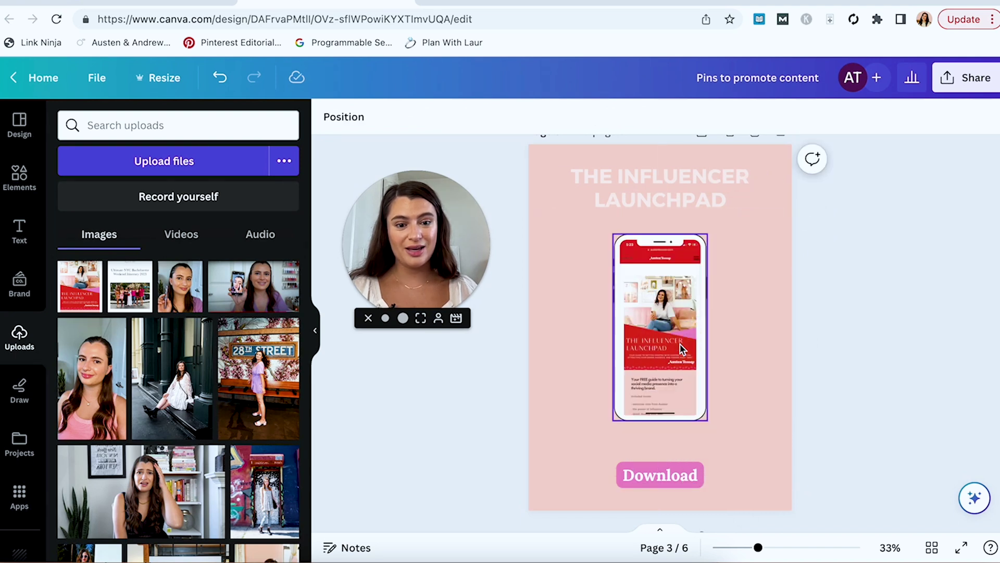
# Enlarge the phone mockup and centre it on the pin.
pyautogui.click(702, 412)
pyautogui.moveTo(707, 420); pyautogui.dragTo(726, 451)
pyautogui.moveTo(689, 381); pyautogui.dragTo(681, 374)
pyautogui.moveTo(714, 446); pyautogui.dragTo(718, 446)
pyautogui.moveTo(693, 401); pyautogui.dragTo(684, 390)
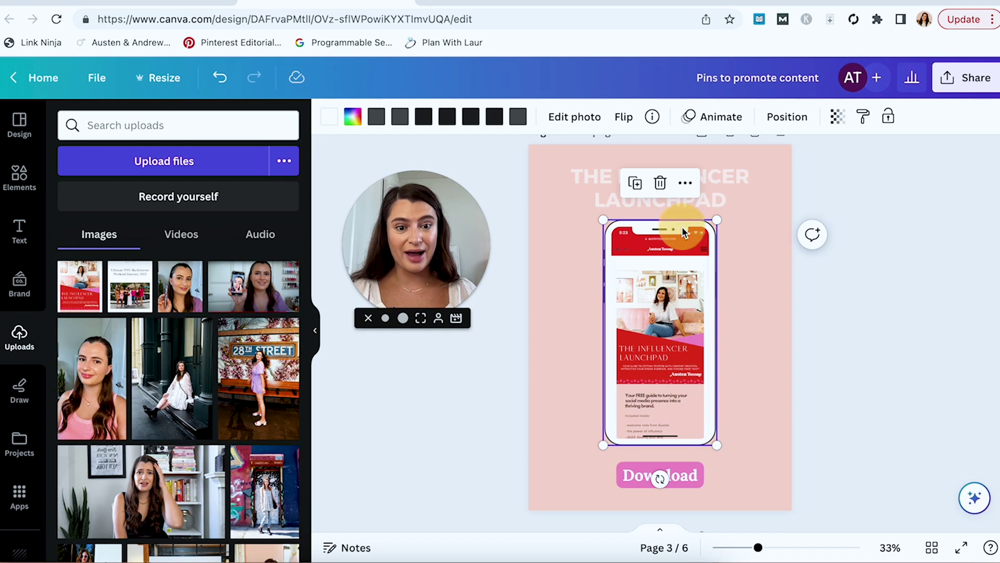
# Set the phone mockup's frame to light grey, after briefly trying pink.
pyautogui.click(353, 116)
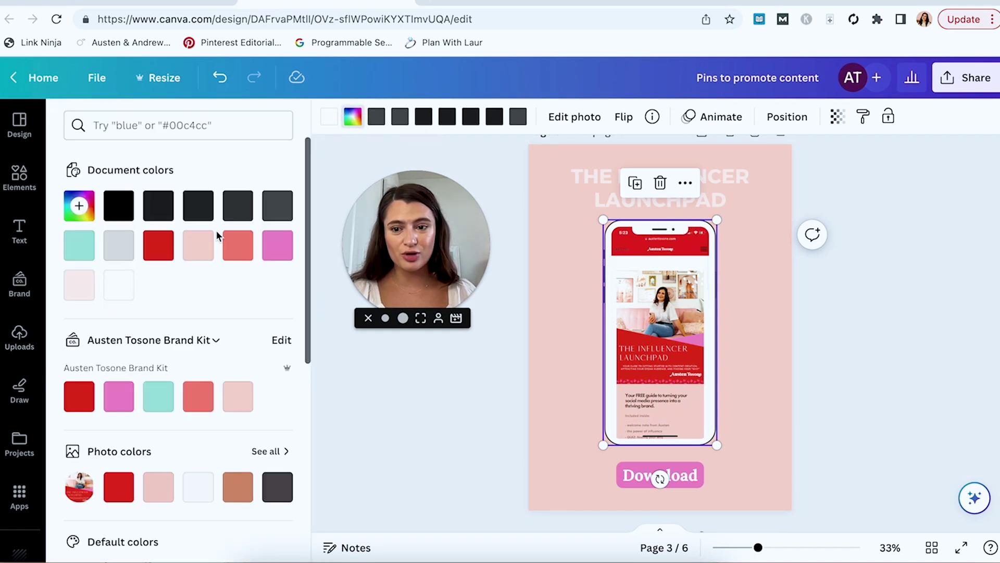
pyautogui.click(119, 251)
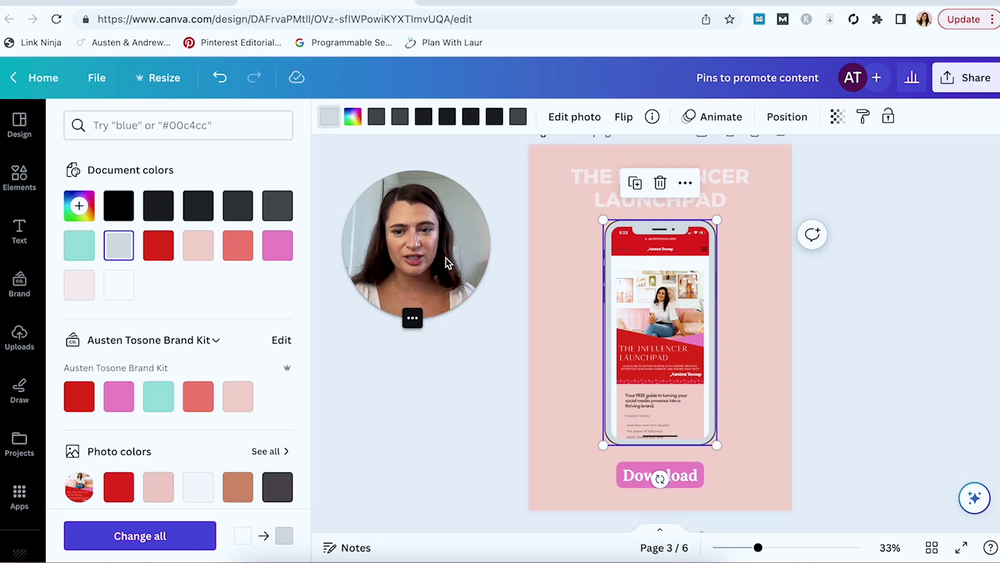
pyautogui.click(279, 246)
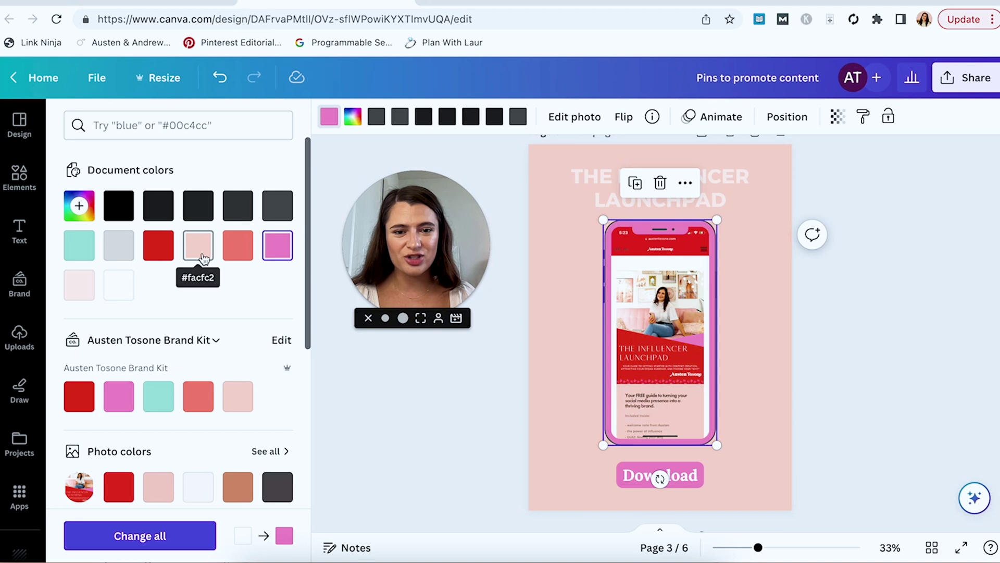
pyautogui.click(118, 246)
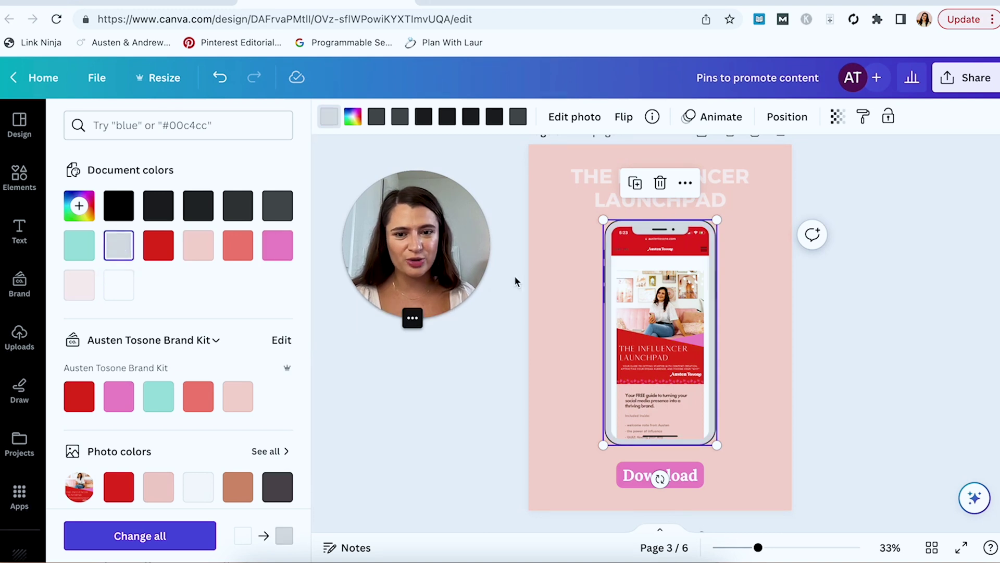
pyautogui.click(573, 431)
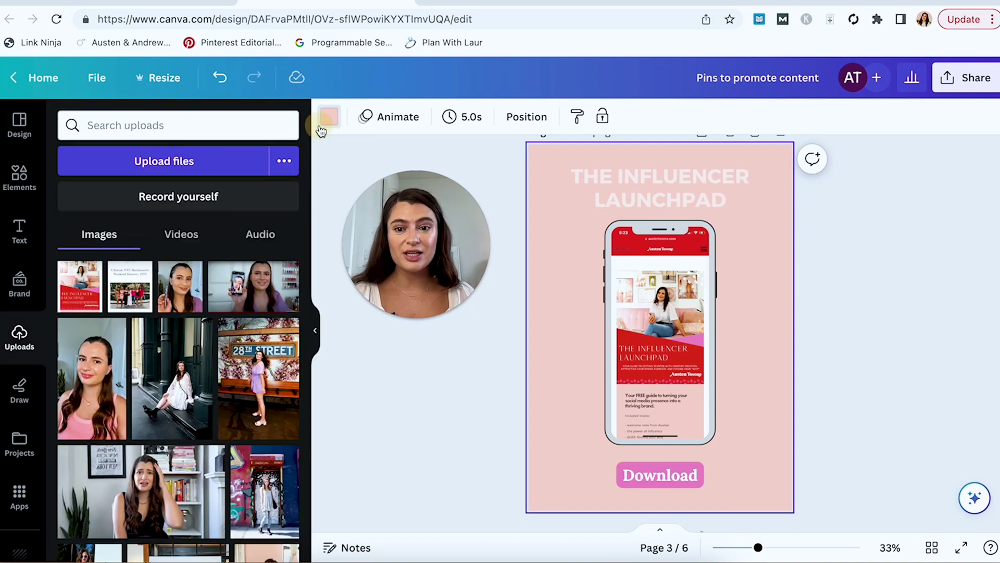
# Change the pin's pink background to the paler blush pink #FAE3DC.
pyautogui.click(328, 118)
pyautogui.click(79, 205)
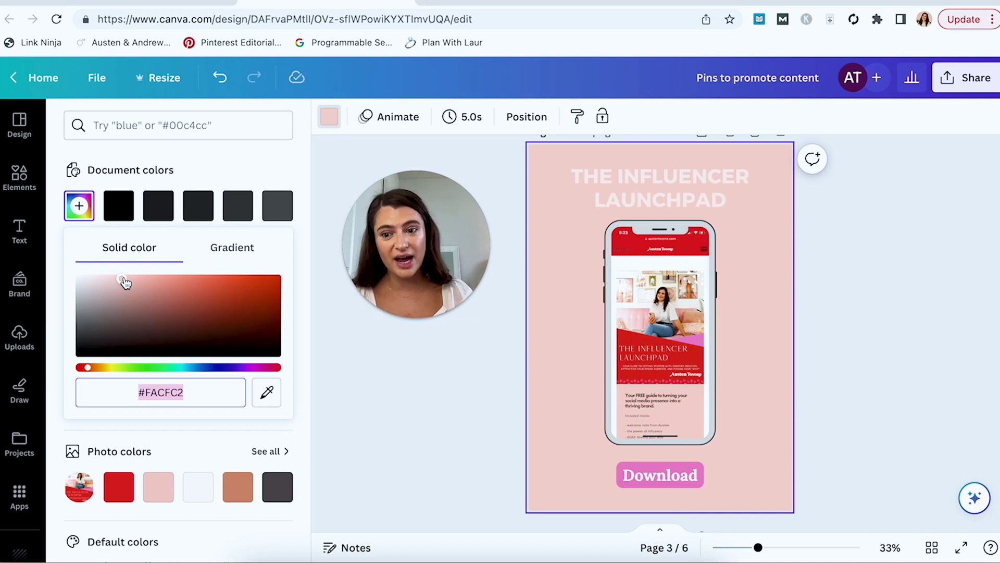
pyautogui.moveTo(124, 282); pyautogui.dragTo(102, 282)
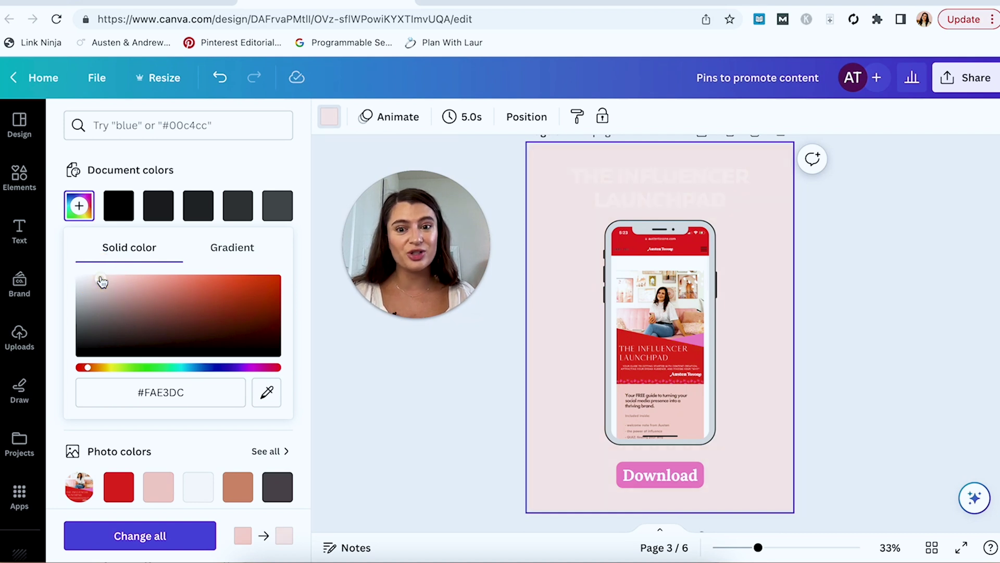
pyautogui.click(472, 380)
pyautogui.click(648, 184)
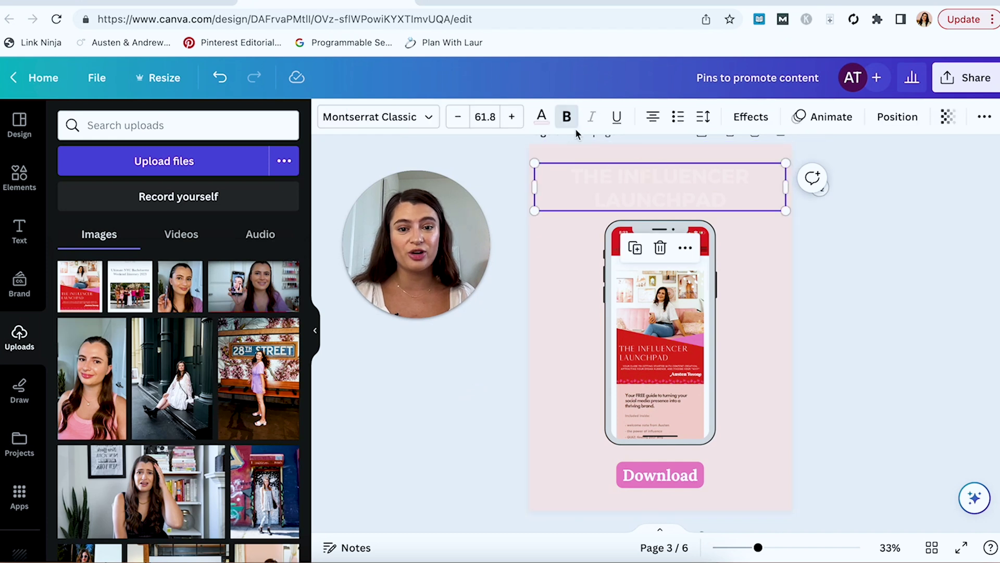
# Turn 'THE INFLUENCER LAUNCHPAD' title the brand-kit red.
pyautogui.click(542, 118)
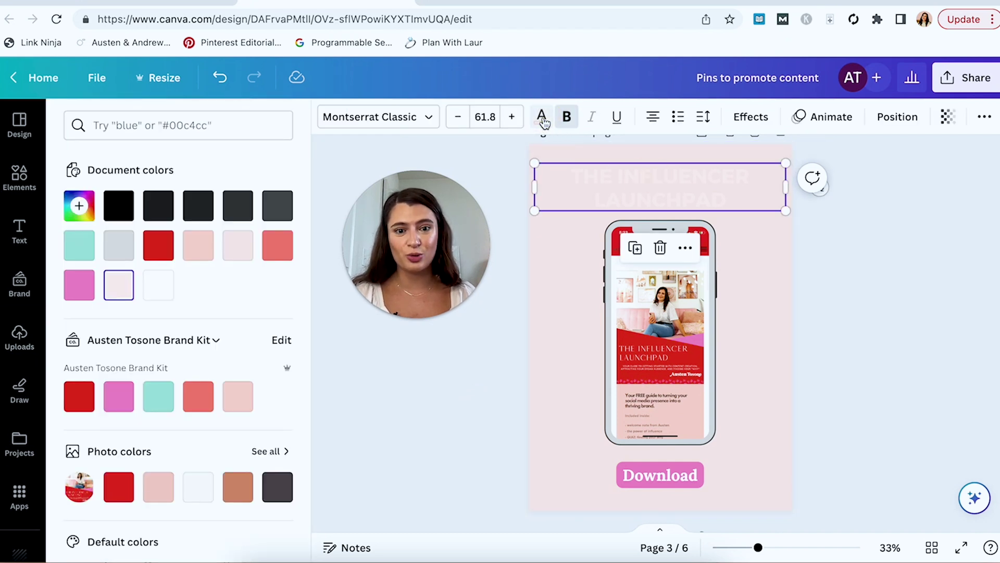
pyautogui.click(76, 404)
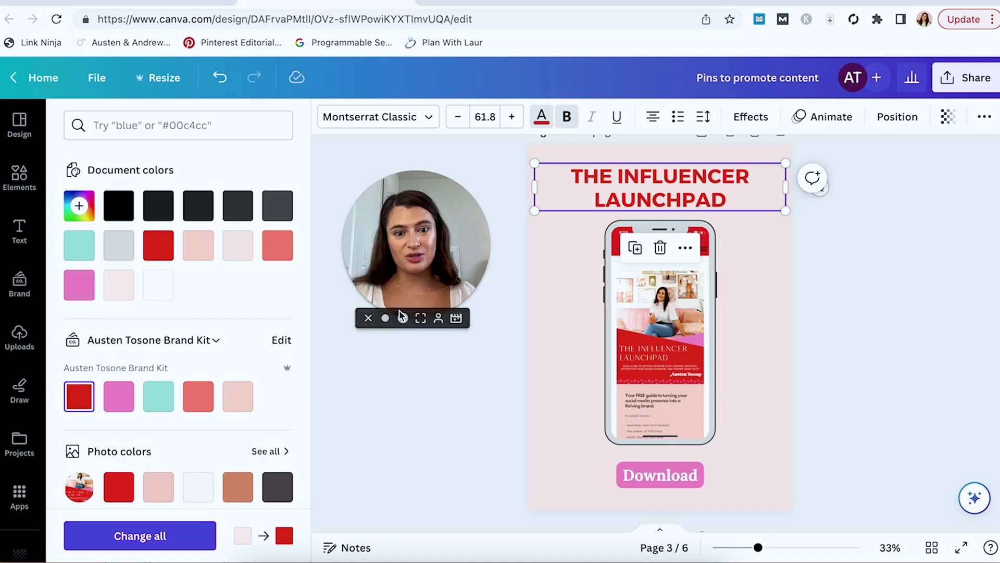
pyautogui.click(471, 425)
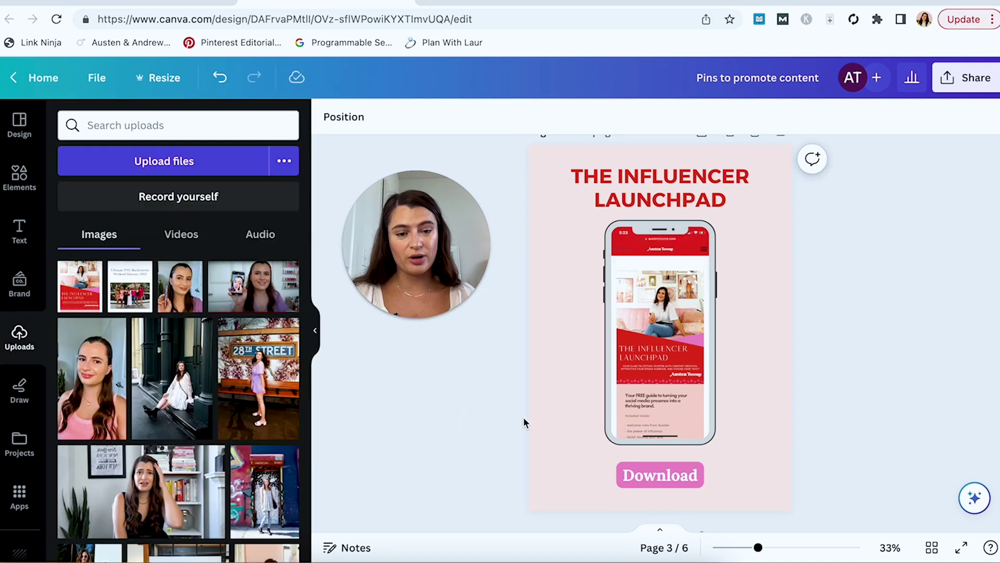
# Enlarge the title slightly to 65.5 and recentre it and the phone mockup.
pyautogui.click(735, 192)
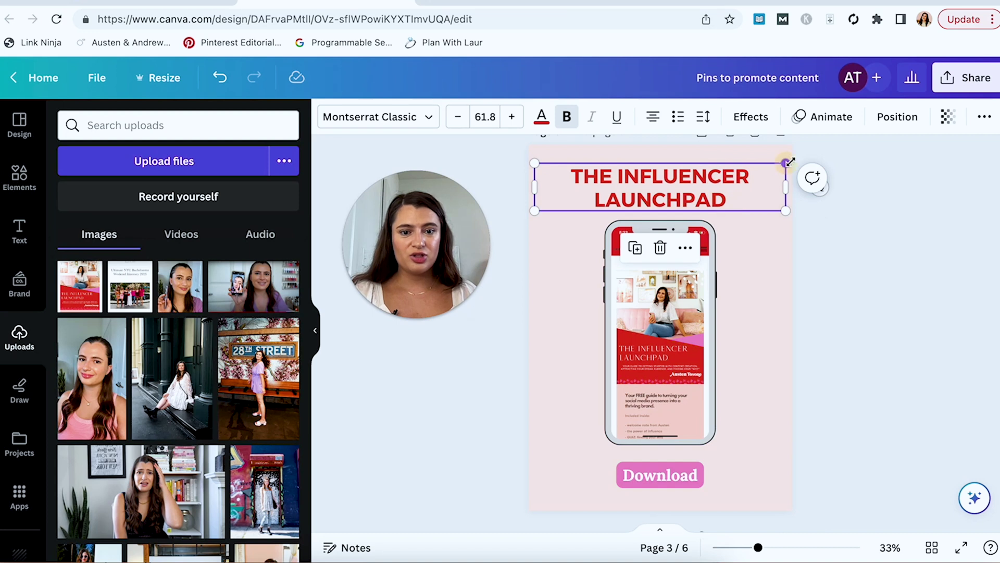
pyautogui.moveTo(786, 163); pyautogui.dragTo(797, 157)
pyautogui.moveTo(746, 193); pyautogui.dragTo(745, 192)
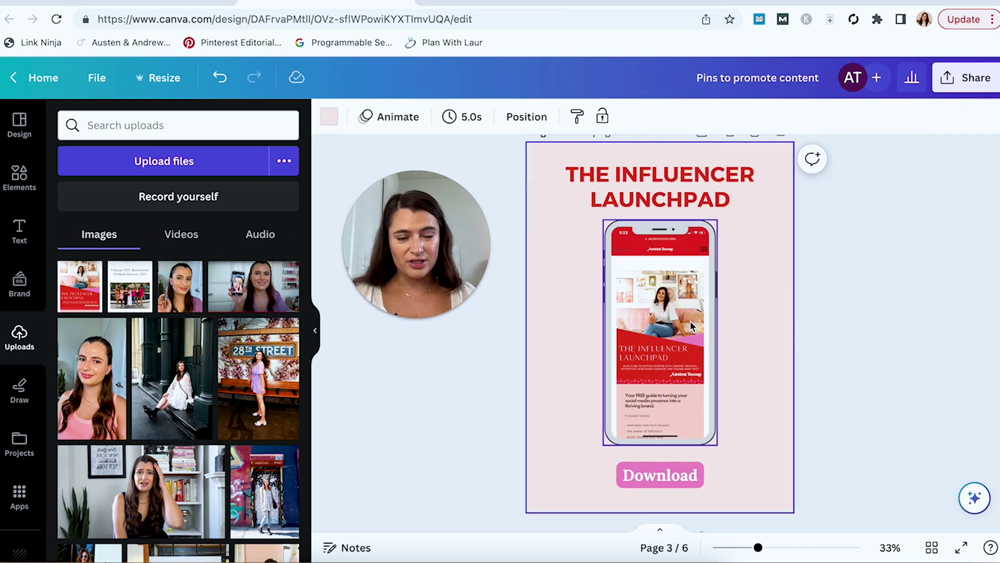
pyautogui.moveTo(690, 320); pyautogui.dragTo(690, 323)
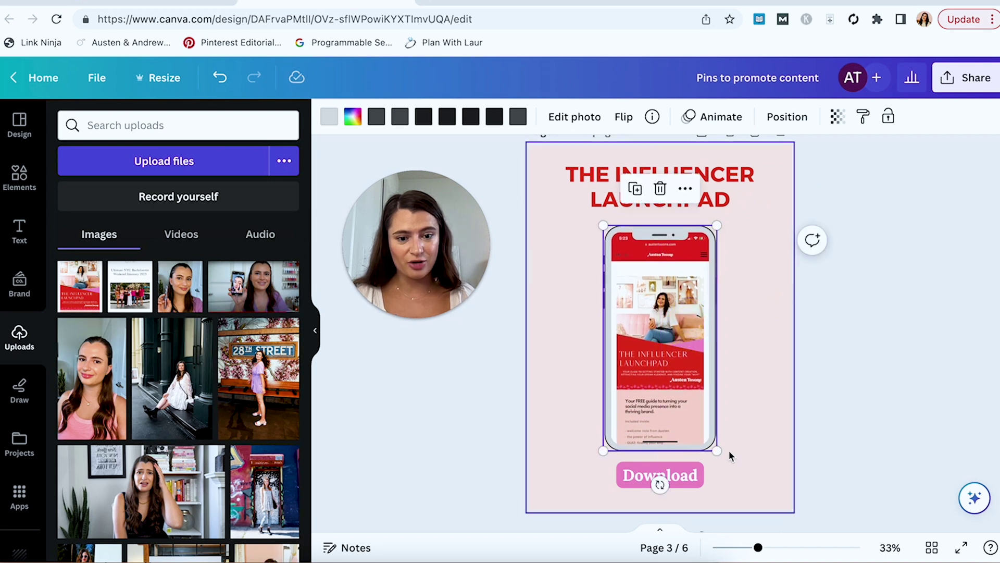
pyautogui.click(749, 485)
# Narrow the Download button text box and change its text to 'Download now!'.
pyautogui.click(748, 509)
pyautogui.click(681, 475)
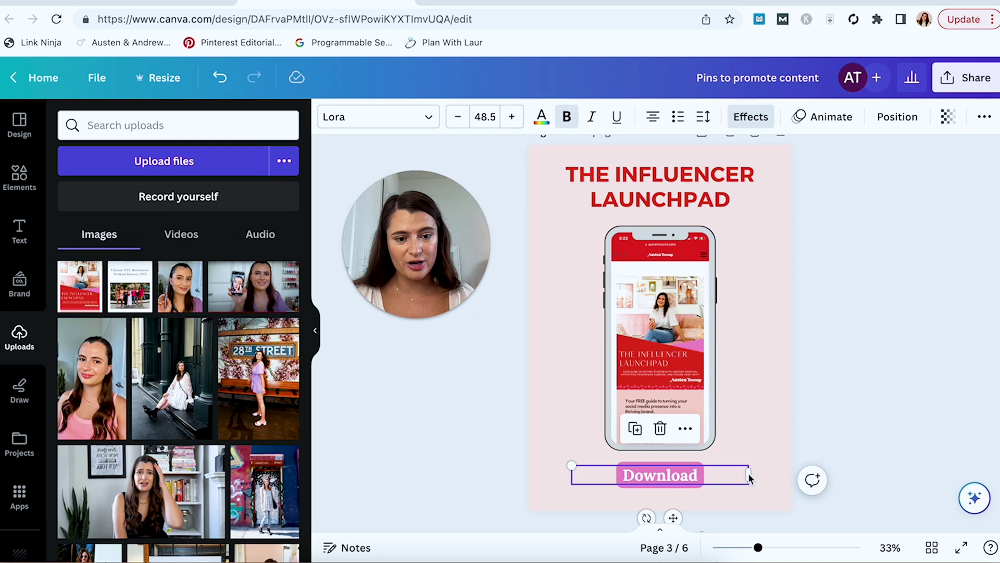
pyautogui.moveTo(748, 475); pyautogui.dragTo(688, 483)
pyautogui.click(761, 443)
pyautogui.click(662, 488)
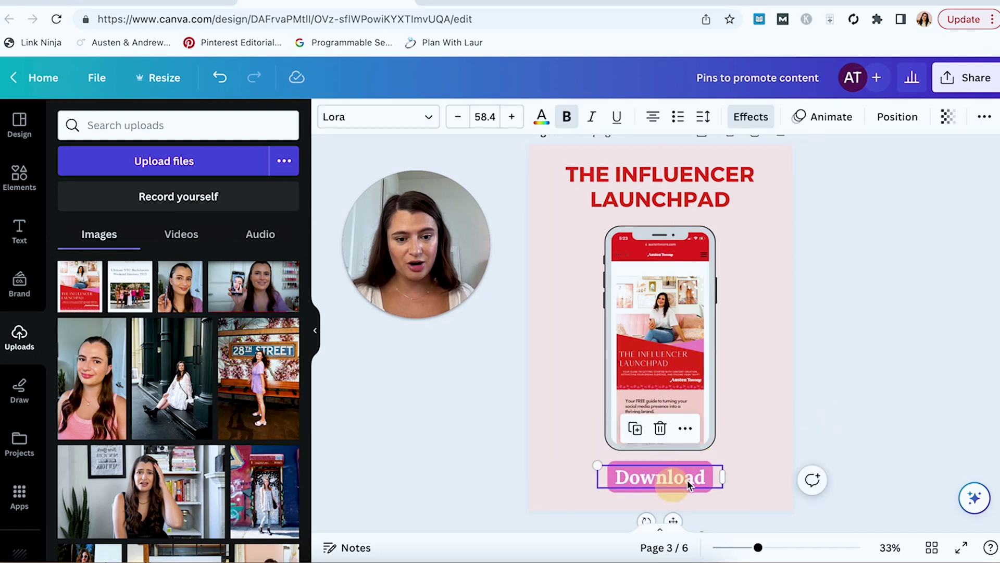
pyautogui.click(704, 478)
pyautogui.write('now')
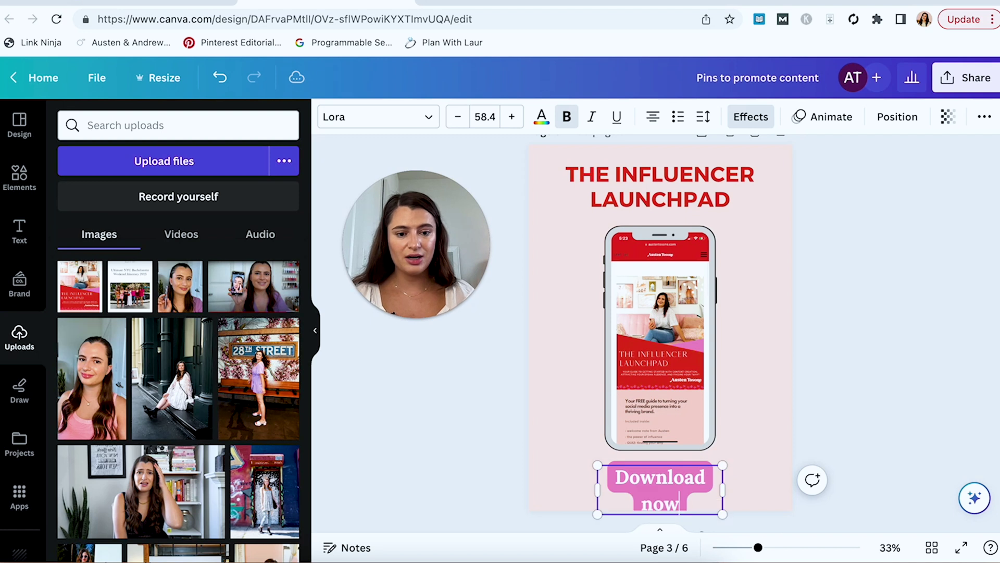
pyautogui.write('!')
pyautogui.click(904, 215)
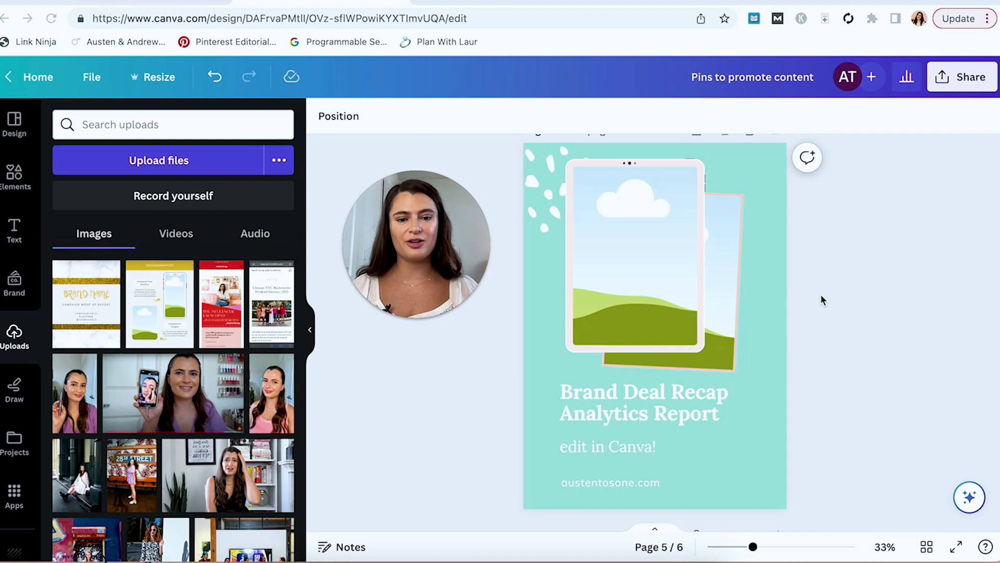
pyautogui.click(685, 233)
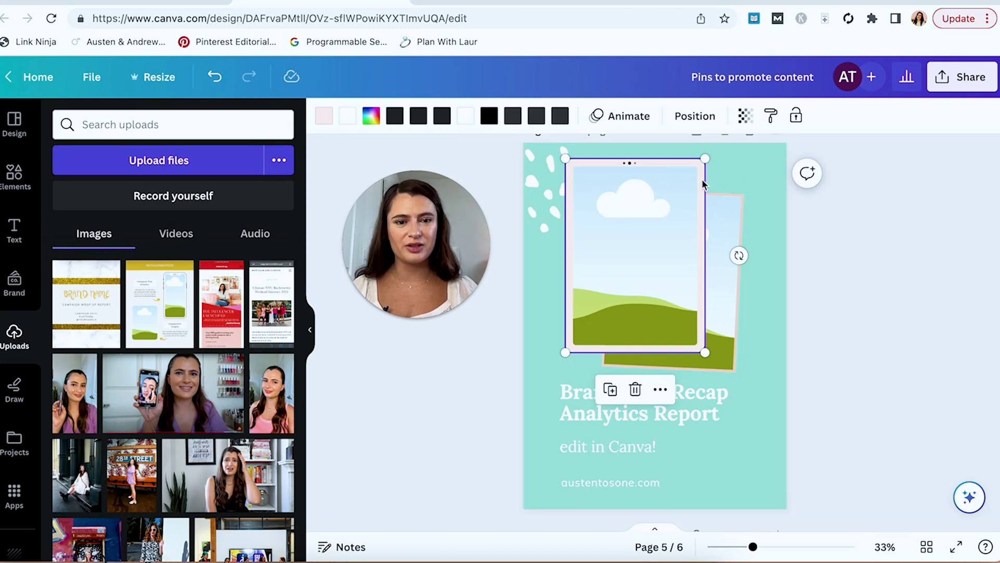
pyautogui.click(842, 292)
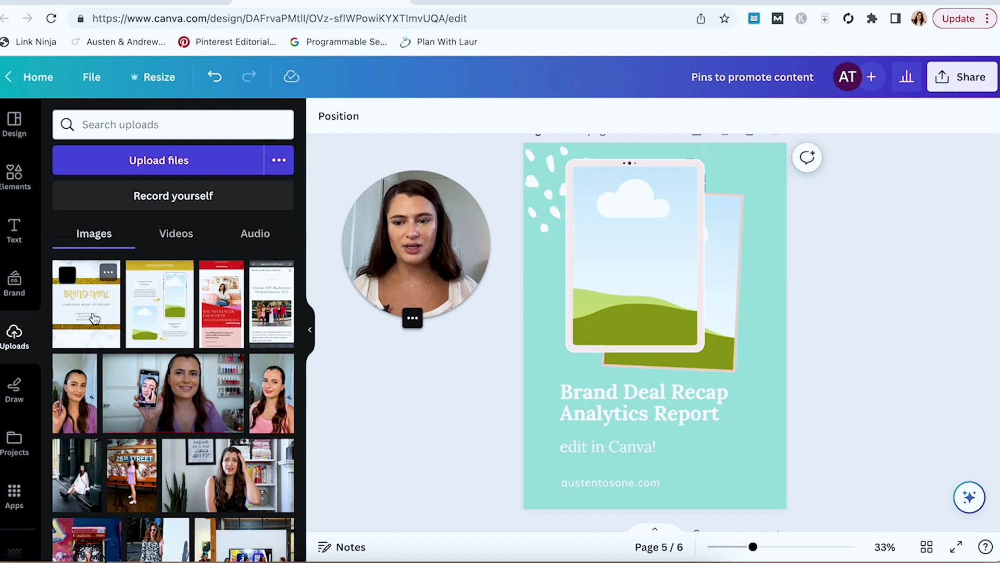
# Put the Brand Name report image in the front tablet and the second report image in the back tablet.
pyautogui.moveTo(94, 318); pyautogui.dragTo(609, 247)
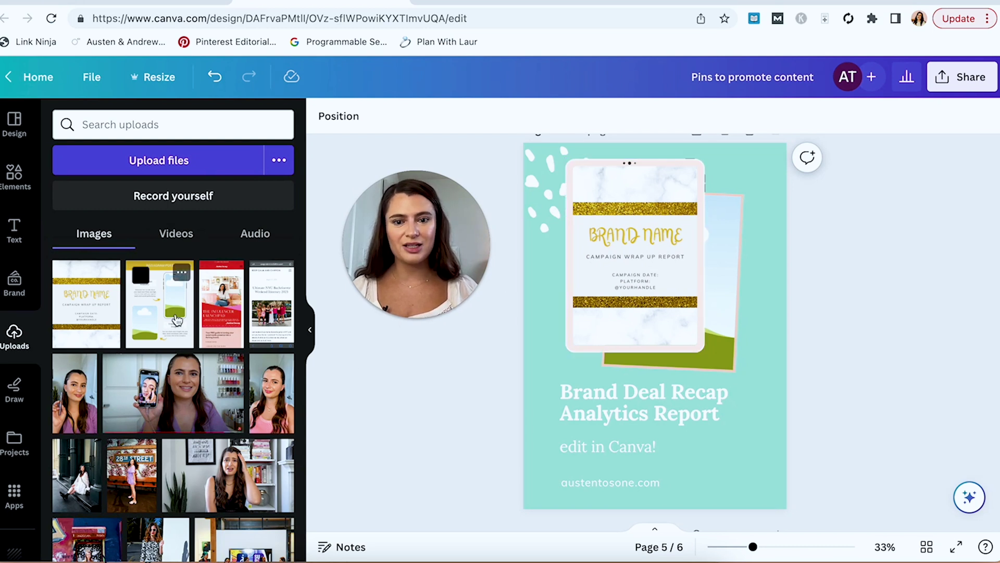
pyautogui.moveTo(176, 318); pyautogui.dragTo(823, 225)
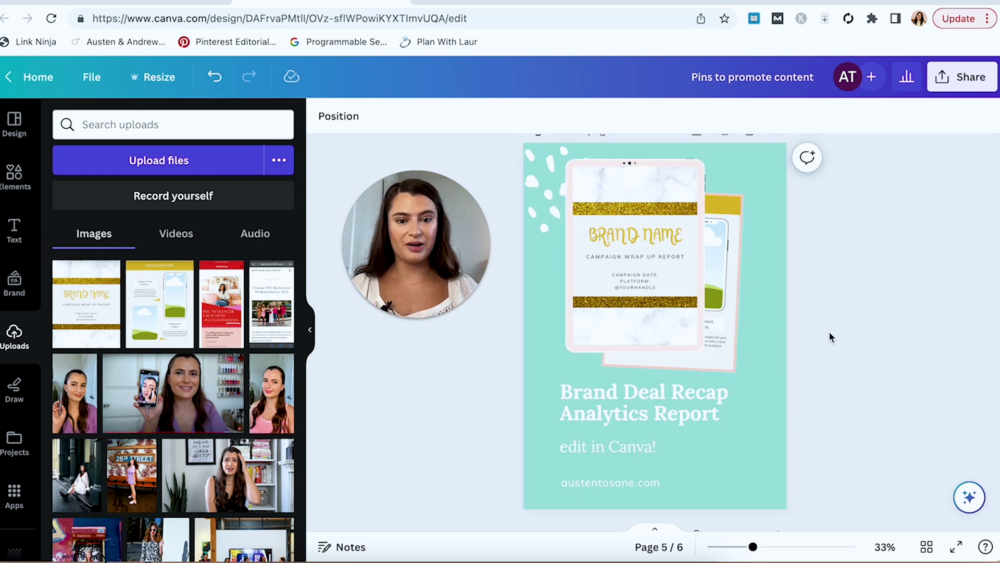
pyautogui.scroll(1, 830, 331)
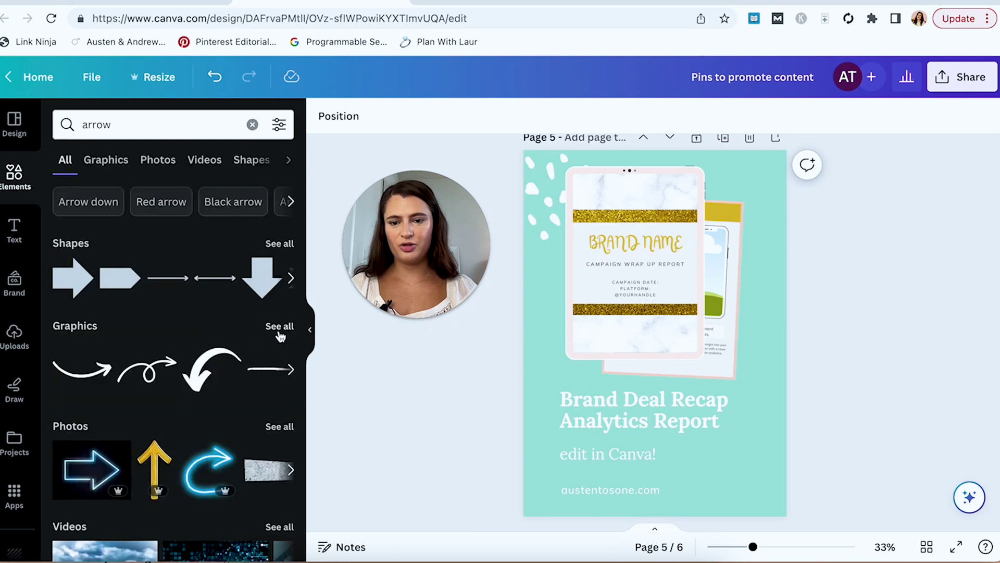
# Add the loop arrow graphic, rotate it about 94° and place it beside the tablet mockup.
pyautogui.click(279, 326)
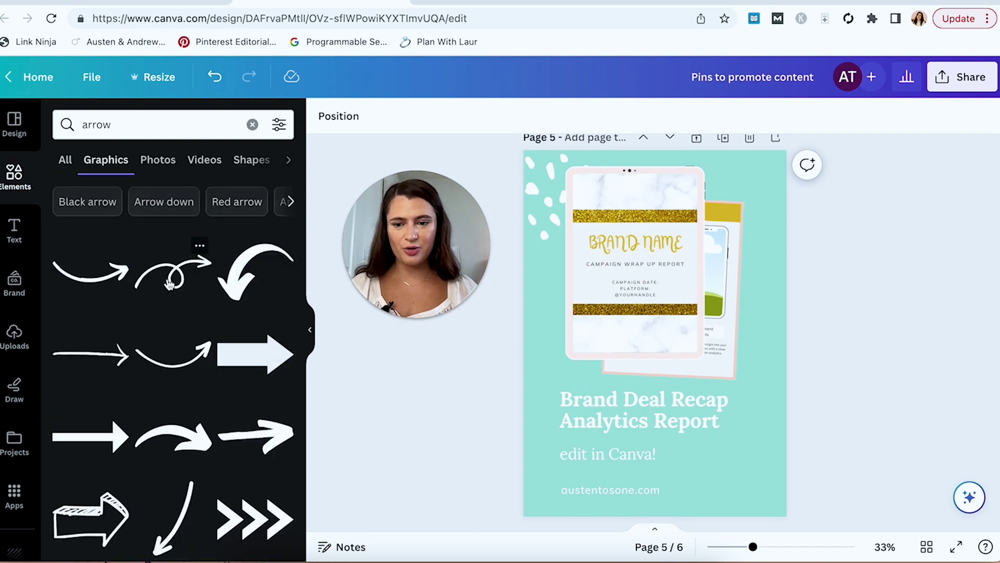
pyautogui.scroll(-5, 185, 359)
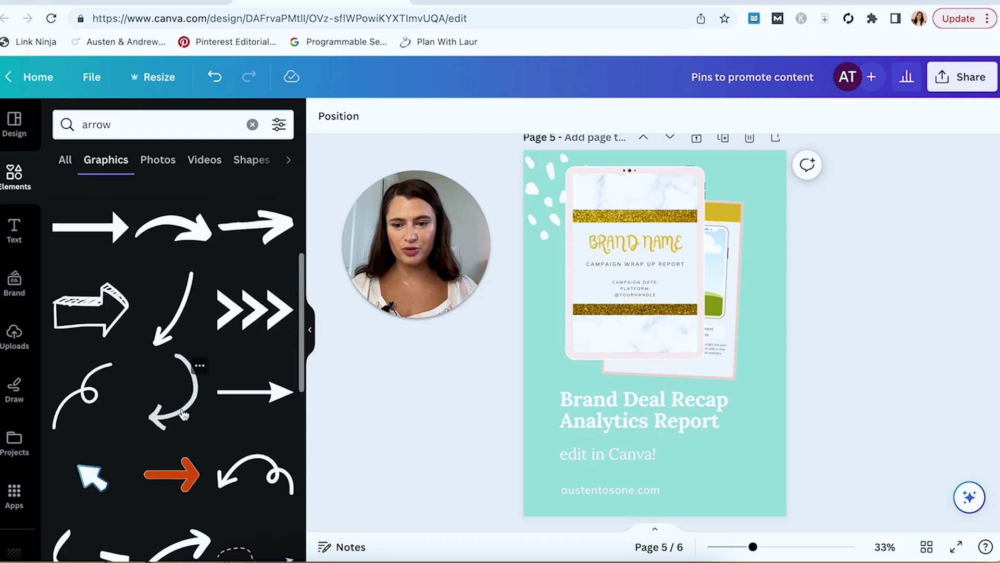
pyautogui.scroll(-4, 183, 414)
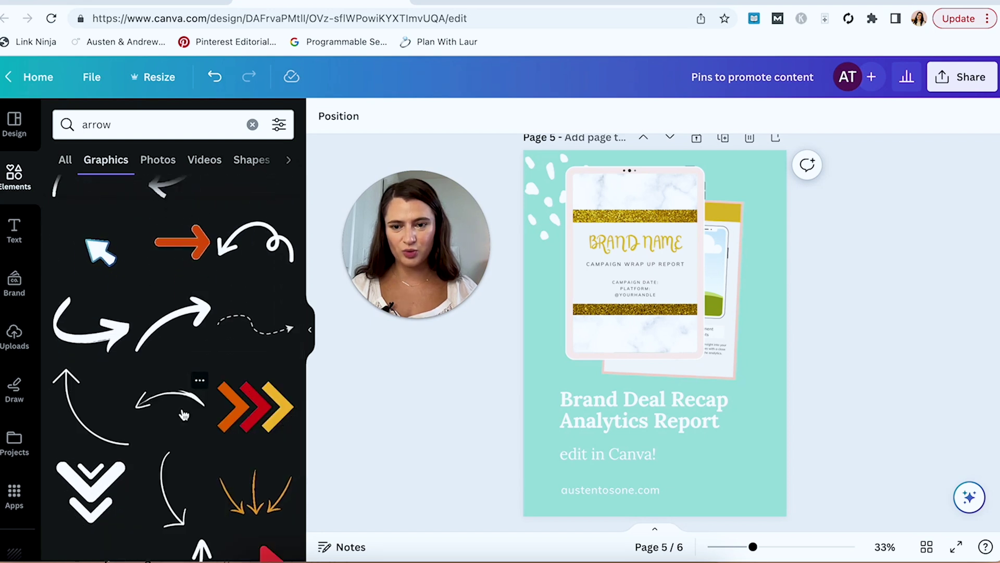
pyautogui.click(183, 414)
pyautogui.moveTo(654, 396); pyautogui.dragTo(554, 327)
pyautogui.moveTo(653, 363); pyautogui.dragTo(760, 462)
pyautogui.moveTo(754, 425); pyautogui.dragTo(771, 376)
# Set the arrow's colour to white after trying red and light pink.
pyautogui.click(325, 121)
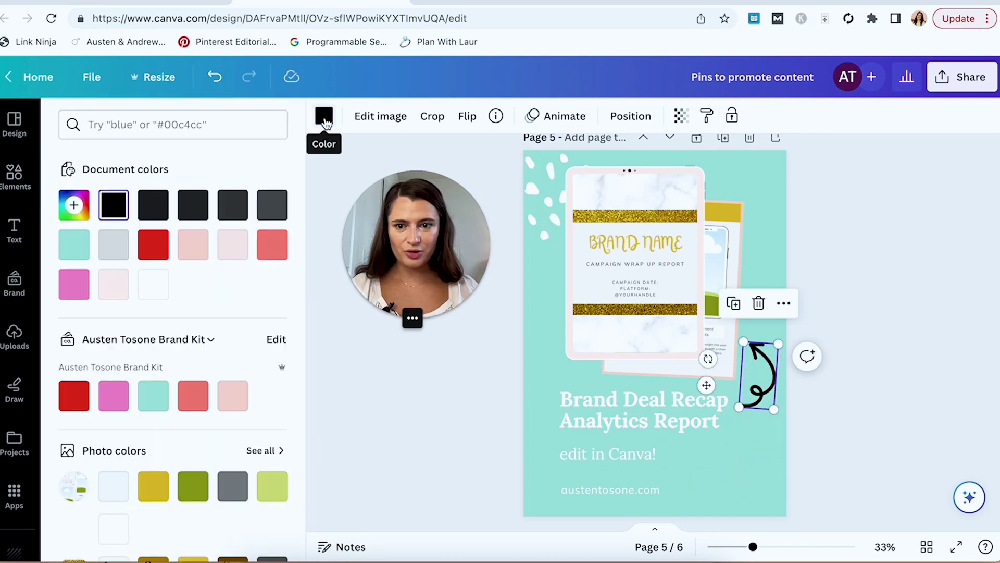
pyautogui.click(155, 290)
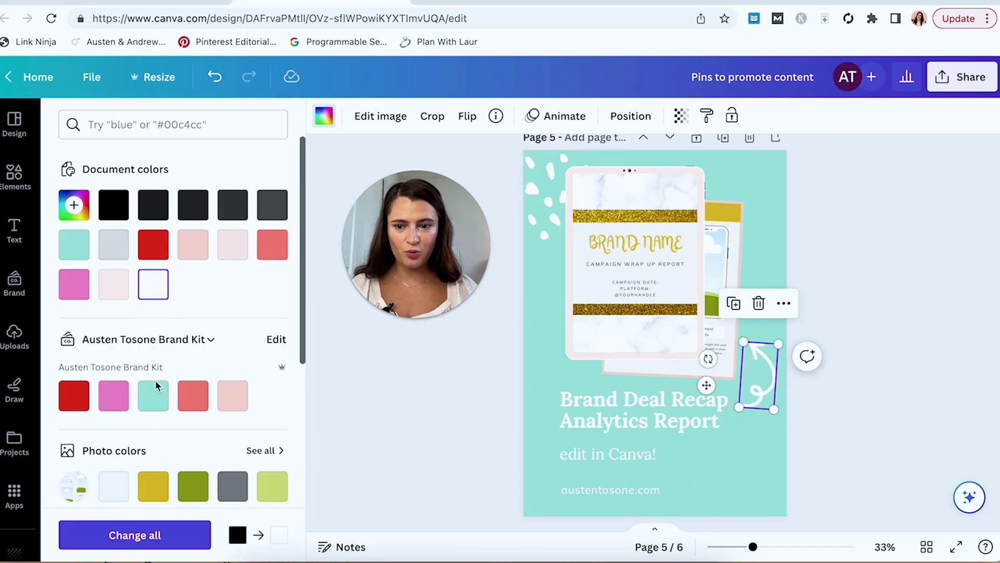
pyautogui.click(71, 397)
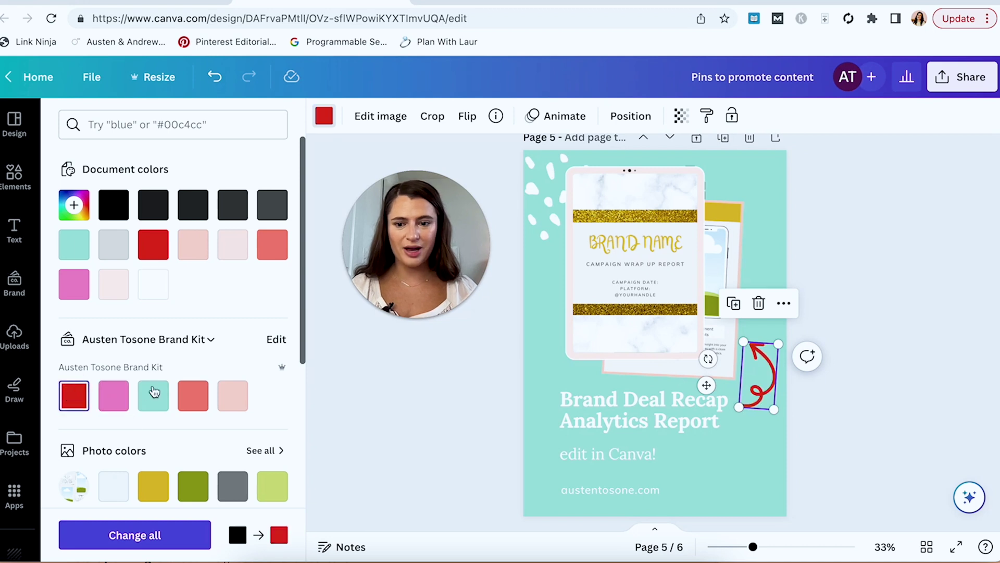
pyautogui.click(235, 393)
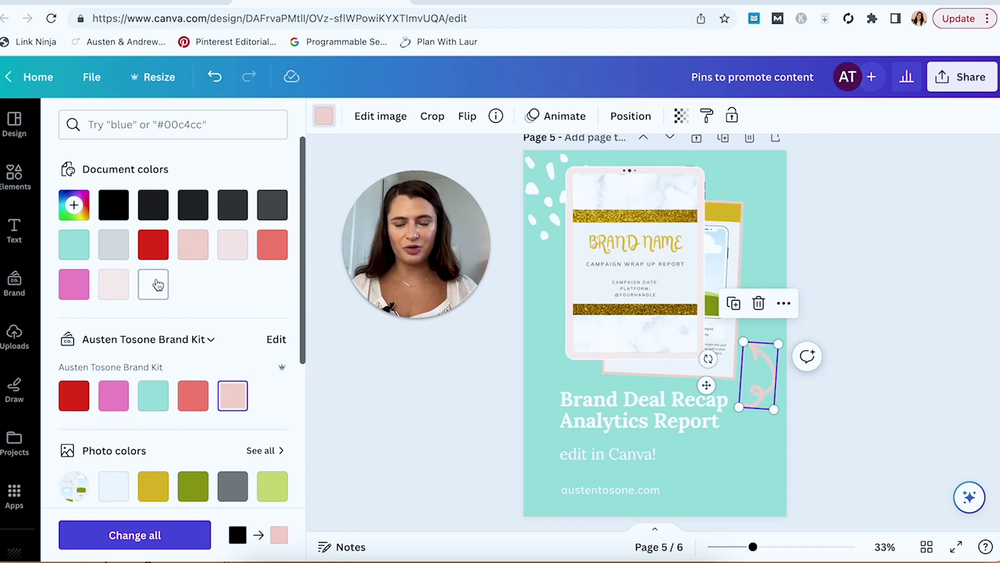
pyautogui.click(874, 192)
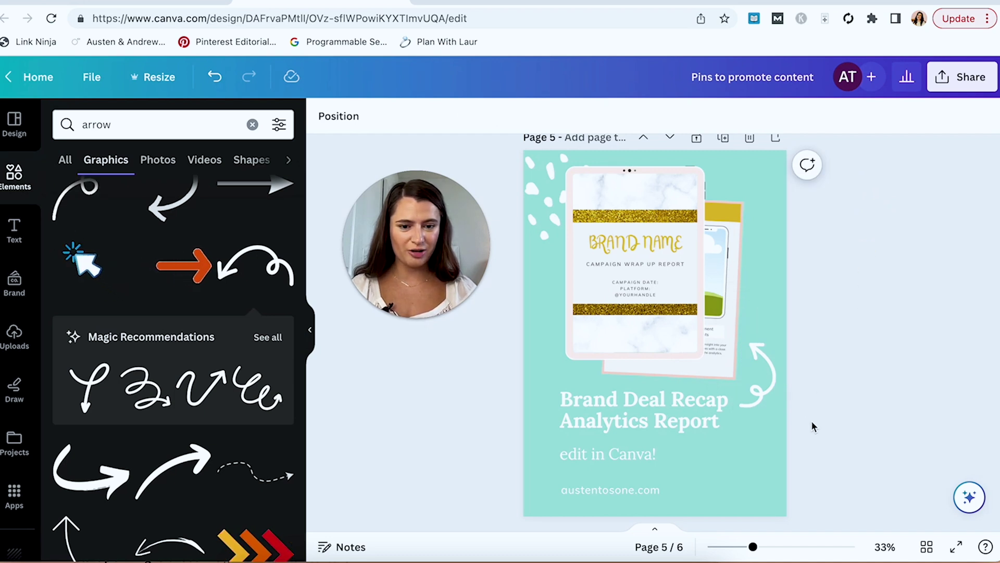
# Give the 'edit in Canva!' text a light pink background highlight effect.
pyautogui.click(636, 443)
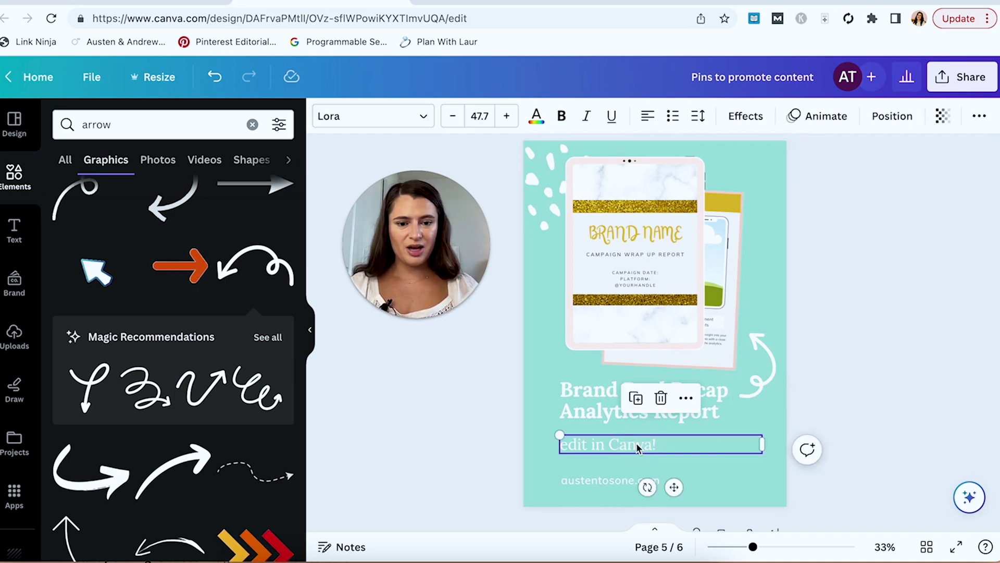
pyautogui.doubleClick(679, 438)
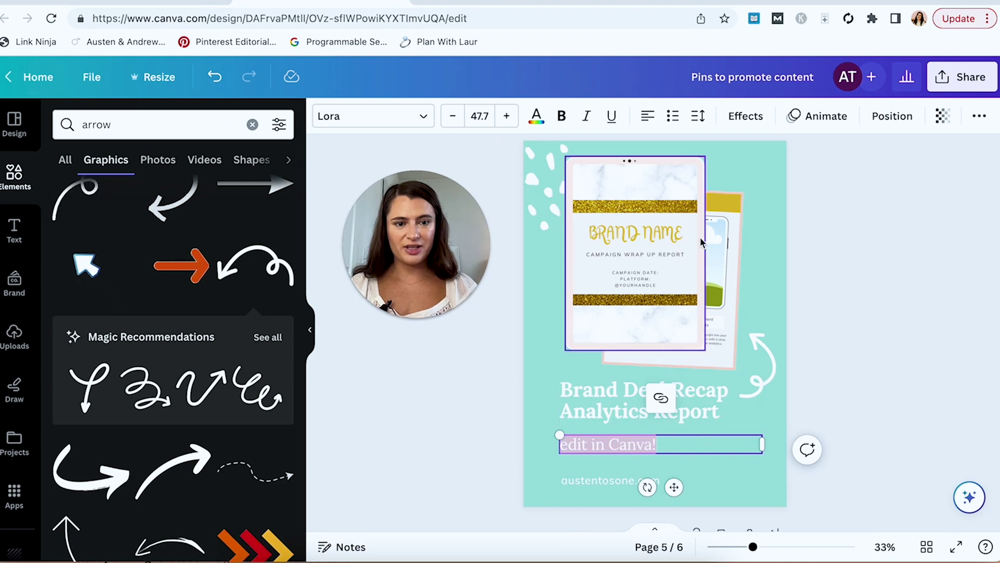
pyautogui.click(745, 115)
pyautogui.click(102, 499)
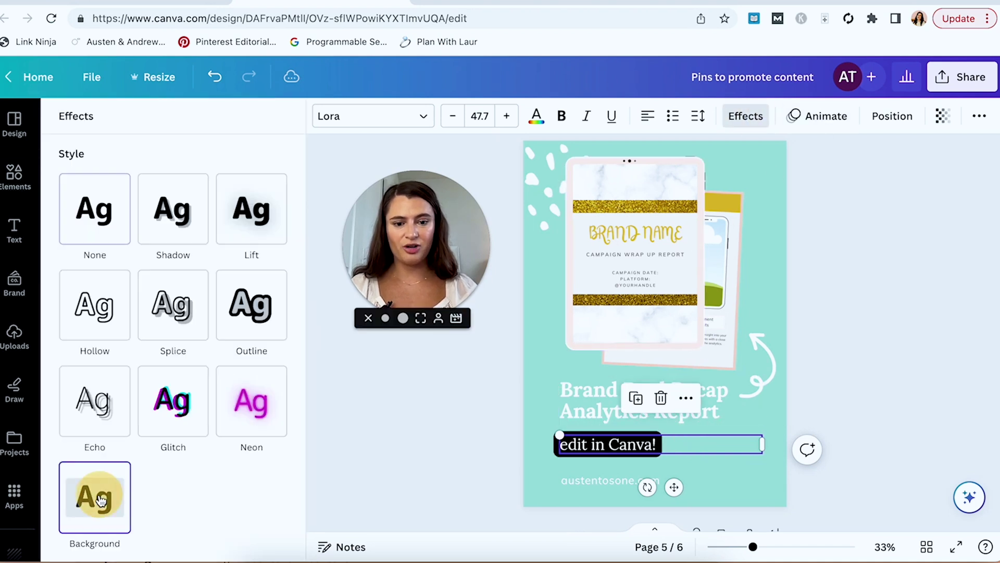
pyautogui.scroll(-5, 204, 435)
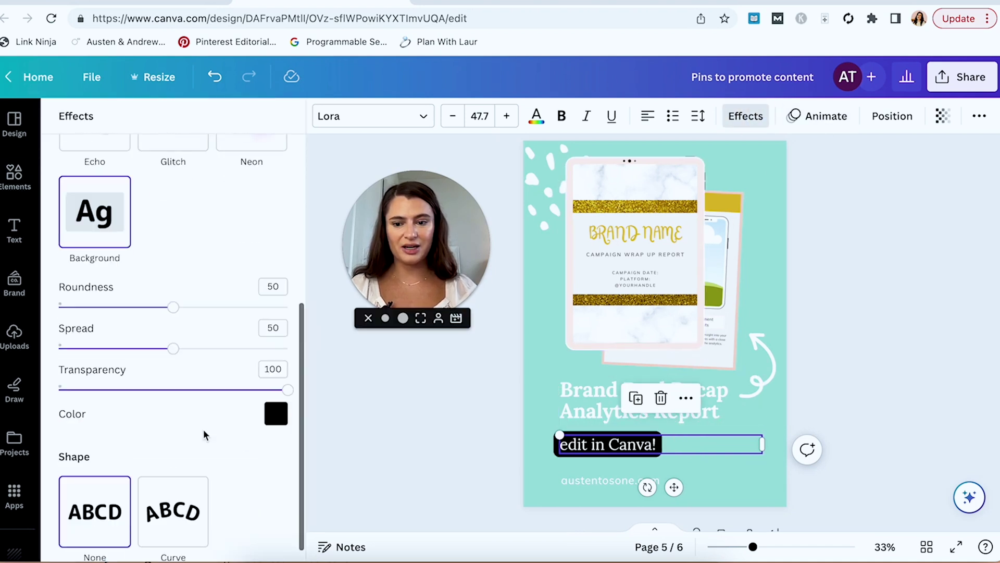
pyautogui.click(269, 414)
pyautogui.click(228, 288)
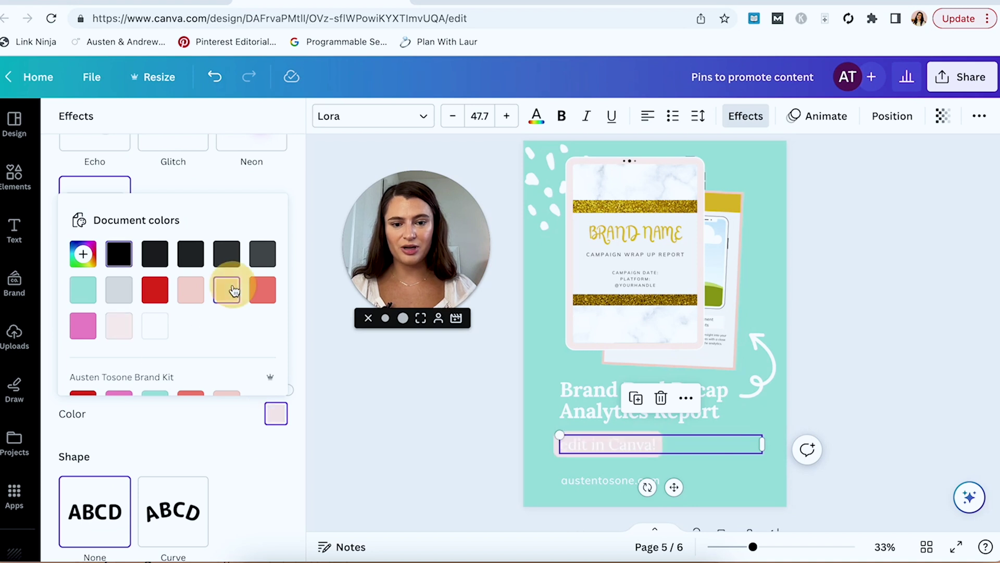
pyautogui.click(197, 293)
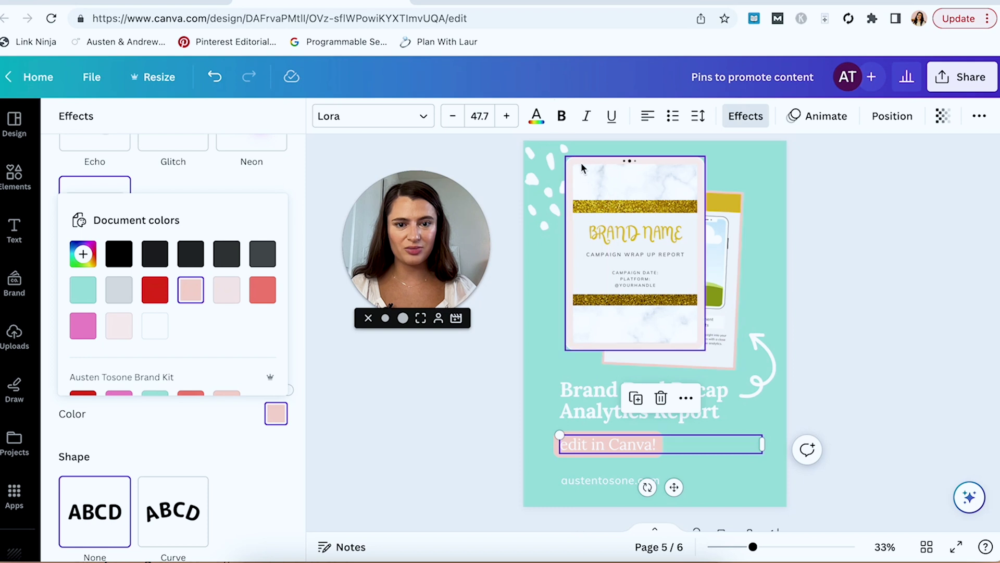
# Make 'edit in Canva!' bold and nudge it slightly right.
pyautogui.click(562, 117)
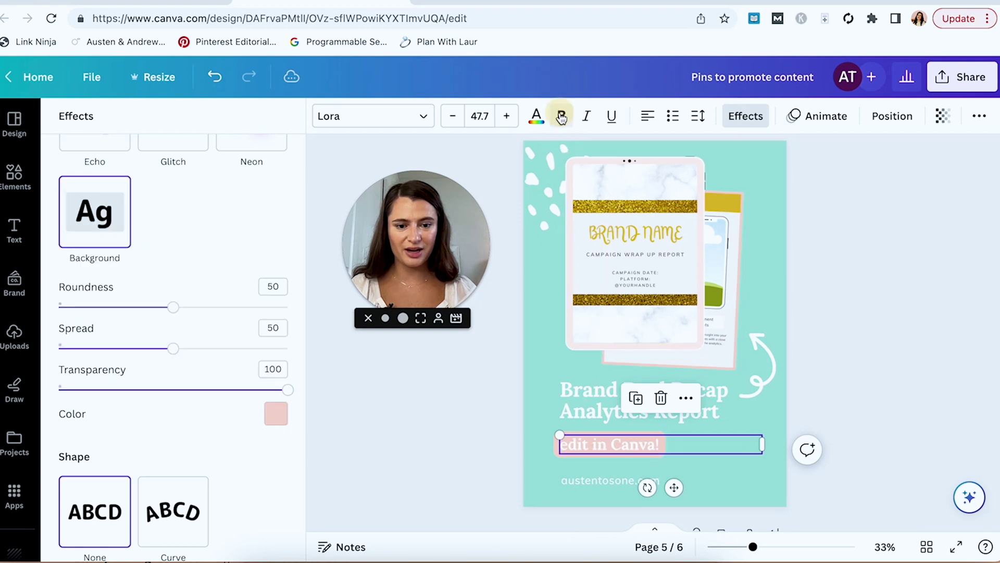
pyautogui.click(493, 473)
pyautogui.moveTo(609, 451); pyautogui.dragTo(610, 453)
pyautogui.click(458, 445)
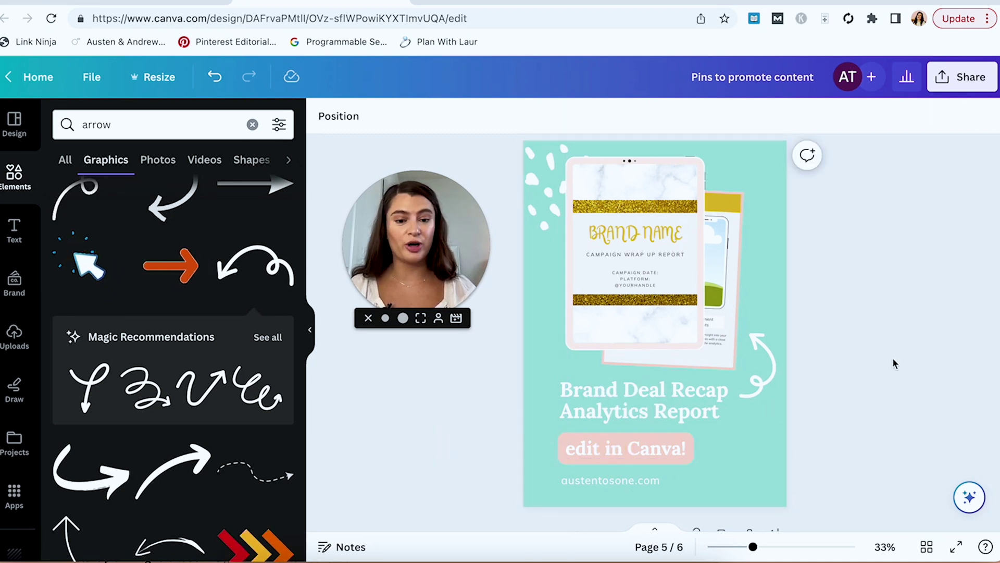
# Narrow the austentosone.com website text box on the recap pin.
pyautogui.click(629, 479)
pyautogui.moveTo(762, 479); pyautogui.dragTo(705, 488)
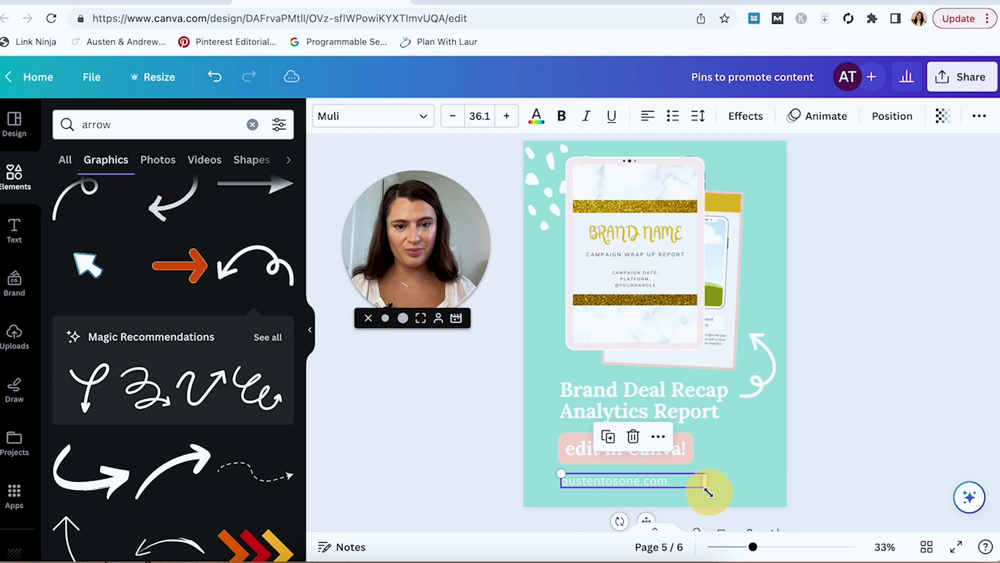
pyautogui.click(450, 474)
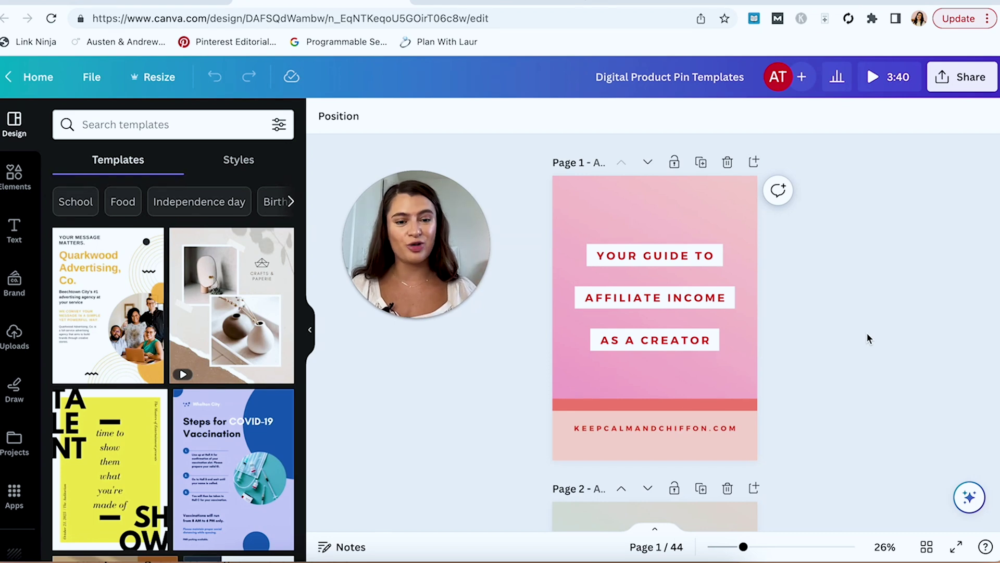
# Scroll past Pages 1 and 2 to the pink Page 3 'How To Wrap Up Your Brand Campaigns Like a Pro' pin.
pyautogui.scroll(-2, 858, 242)
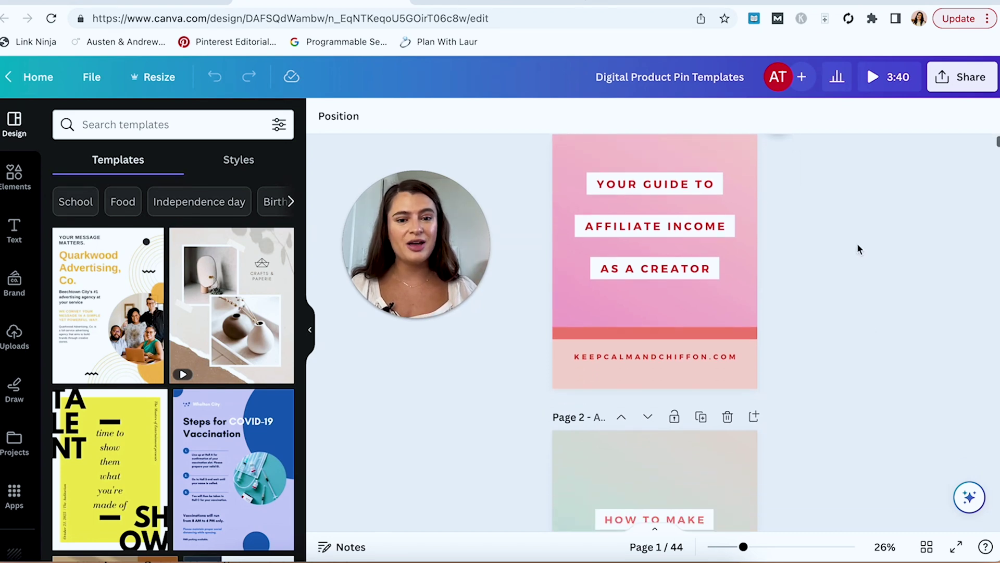
pyautogui.scroll(-5, 829, 251)
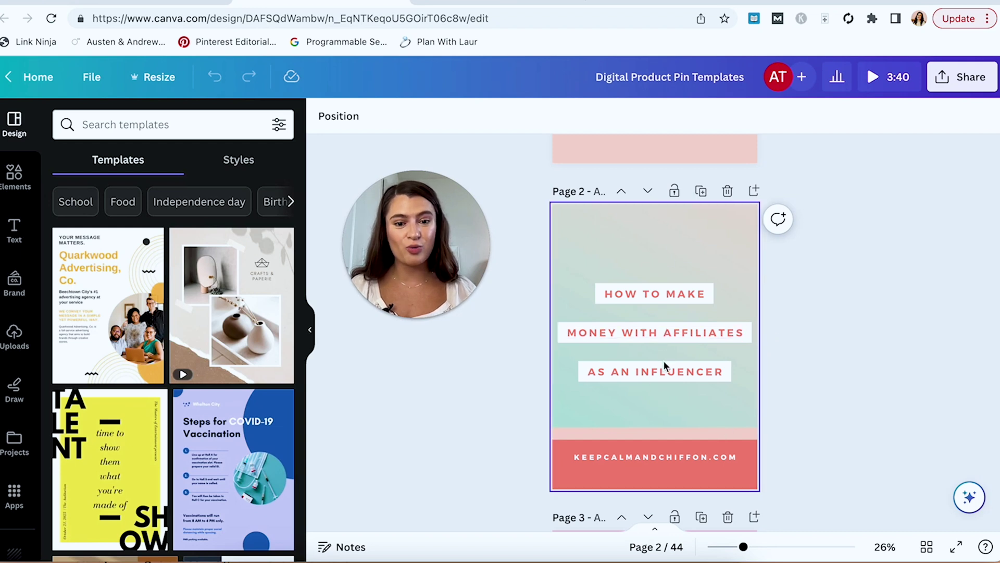
pyautogui.scroll(1, 854, 281)
pyautogui.scroll(3, 855, 279)
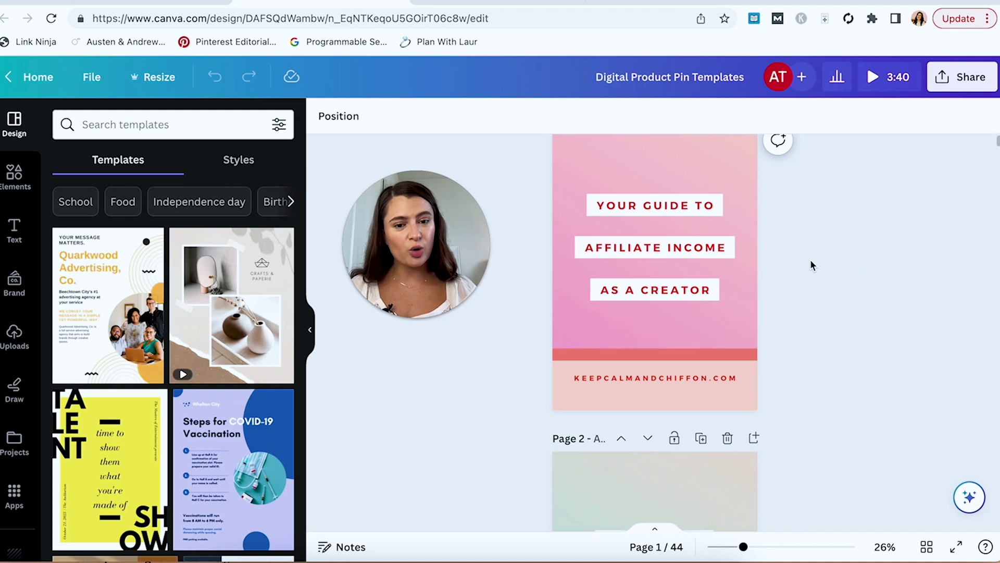
pyautogui.scroll(-4, 815, 259)
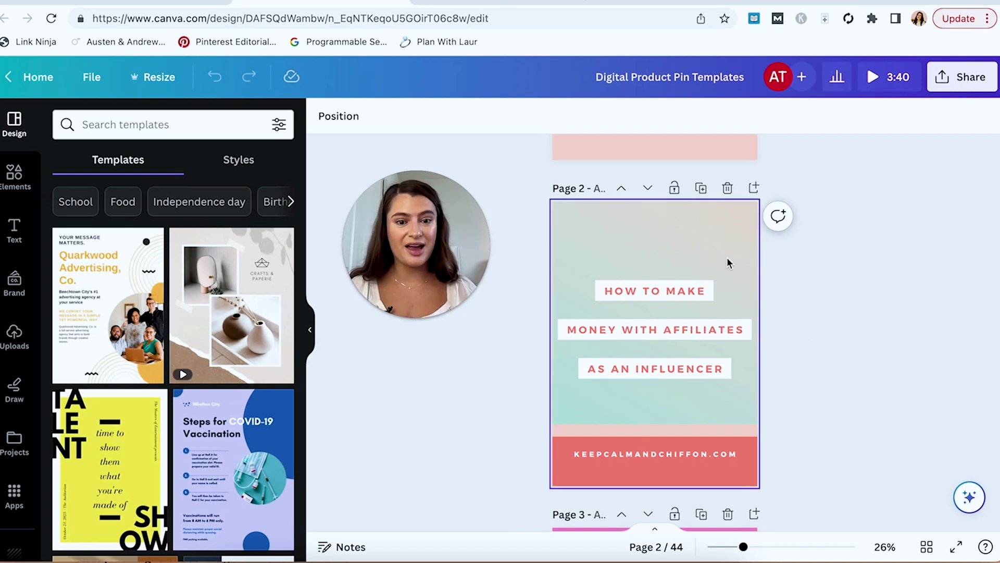
pyautogui.scroll(4, 792, 388)
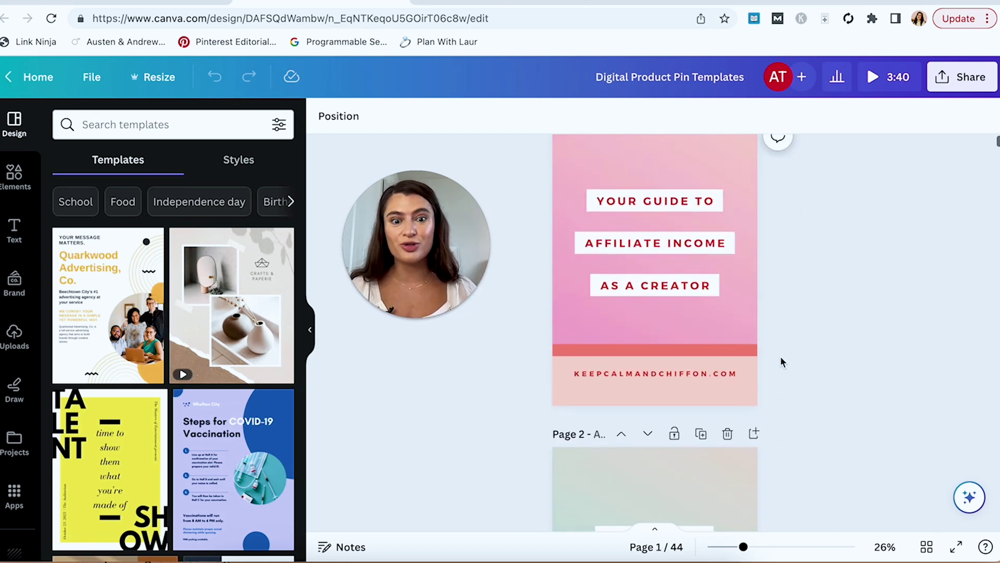
pyautogui.scroll(-10, 799, 357)
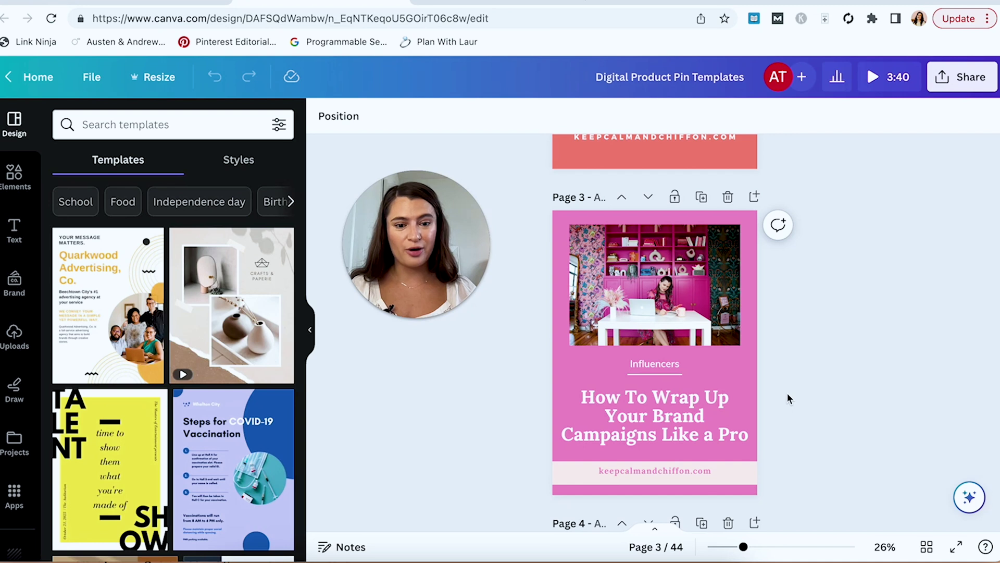
# Scroll down past Pages 4 and 5 to the coral 'SEO FOR BLOGGERS' pin on Page 6.
pyautogui.scroll(-5, 797, 383)
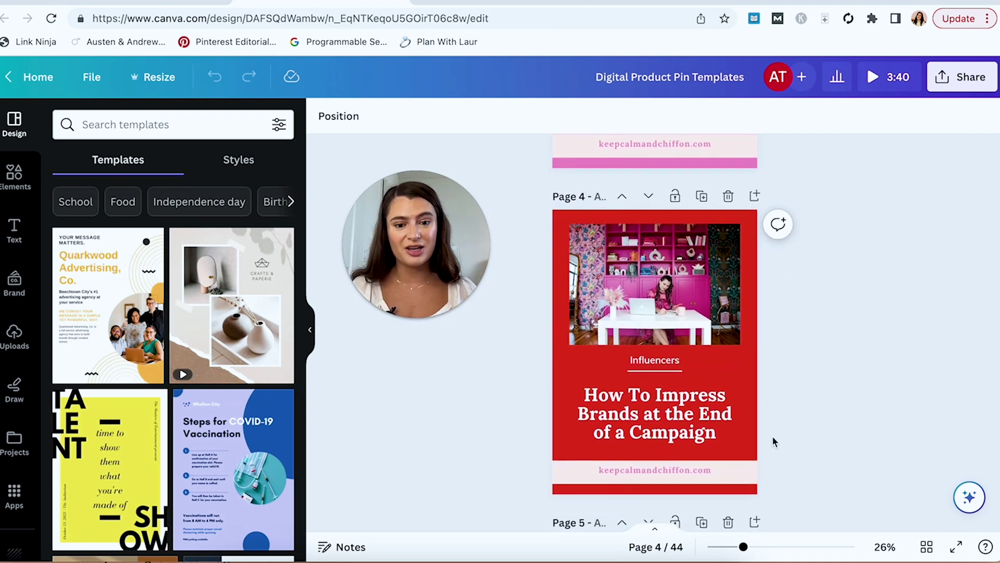
pyautogui.scroll(5, 775, 442)
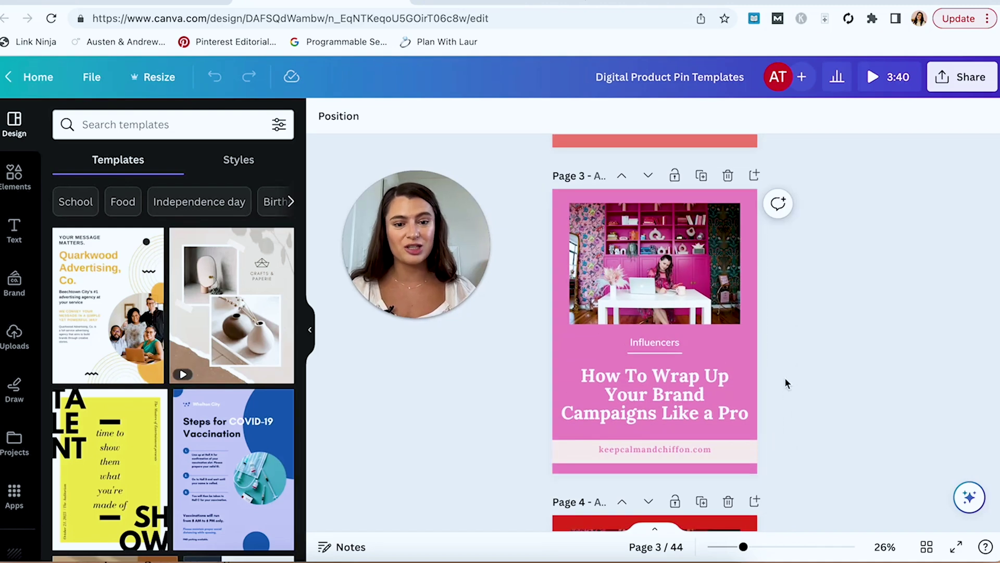
pyautogui.scroll(-2, 790, 404)
pyautogui.scroll(-4, 791, 411)
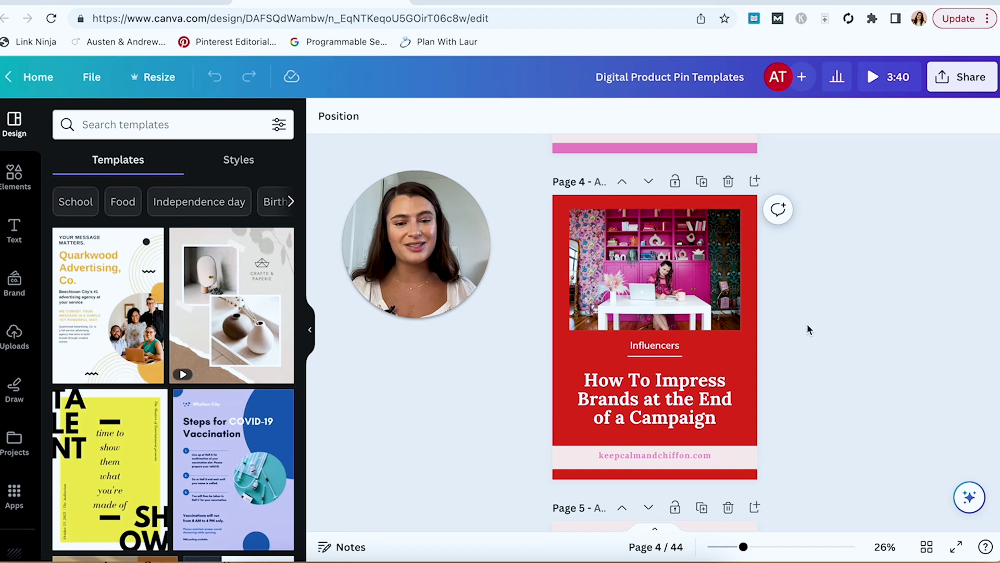
pyautogui.scroll(-6, 808, 329)
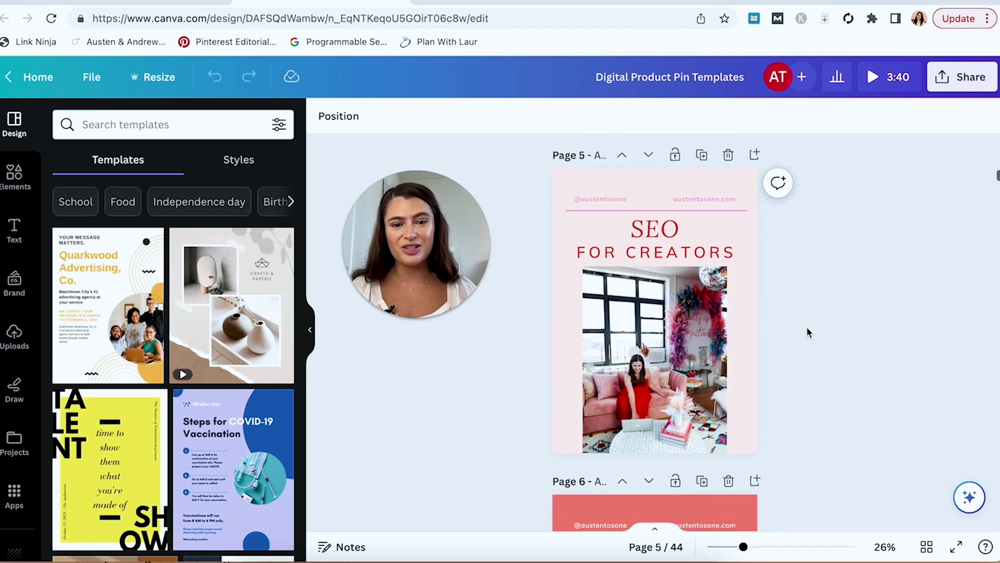
pyautogui.scroll(-1, 808, 334)
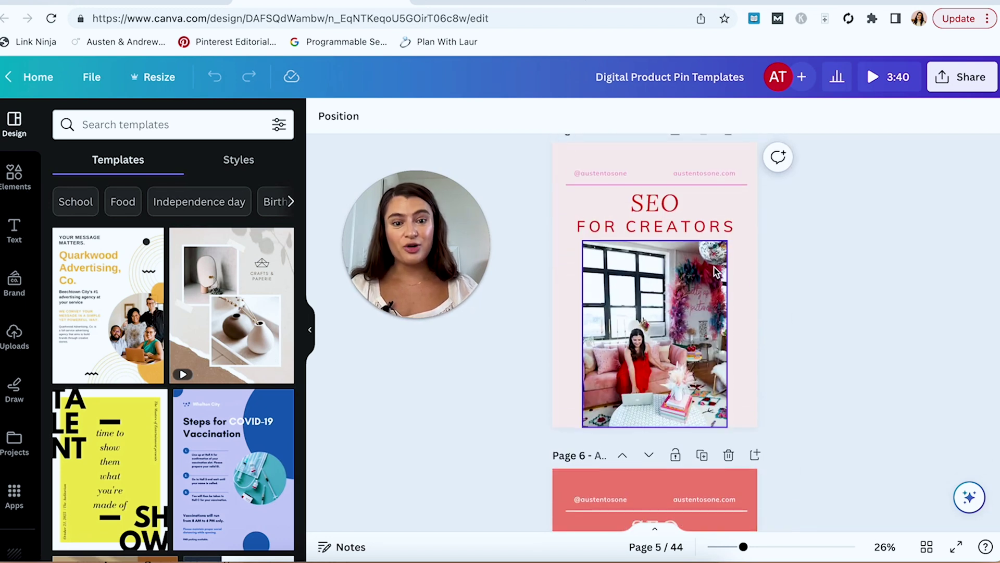
pyautogui.scroll(-4, 808, 261)
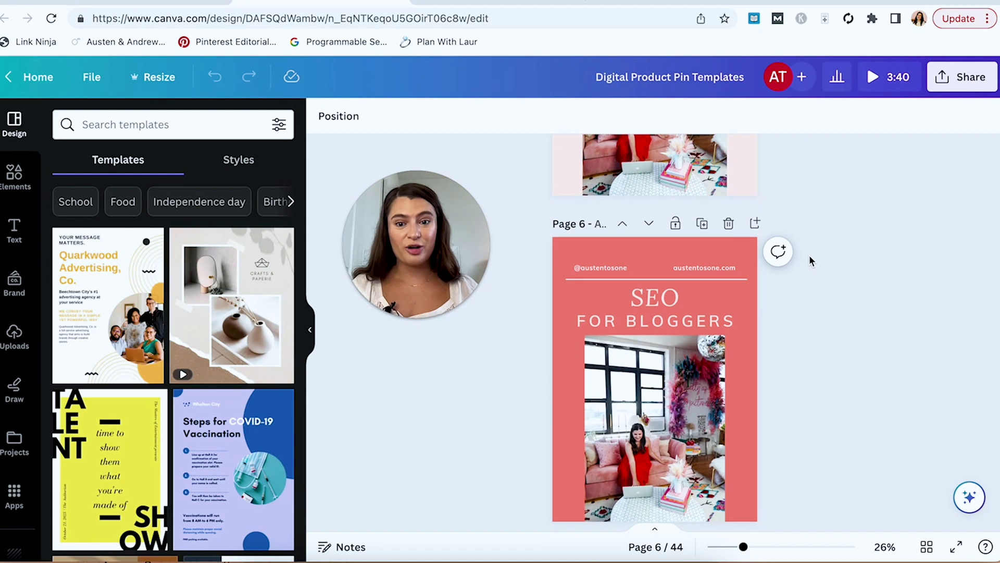